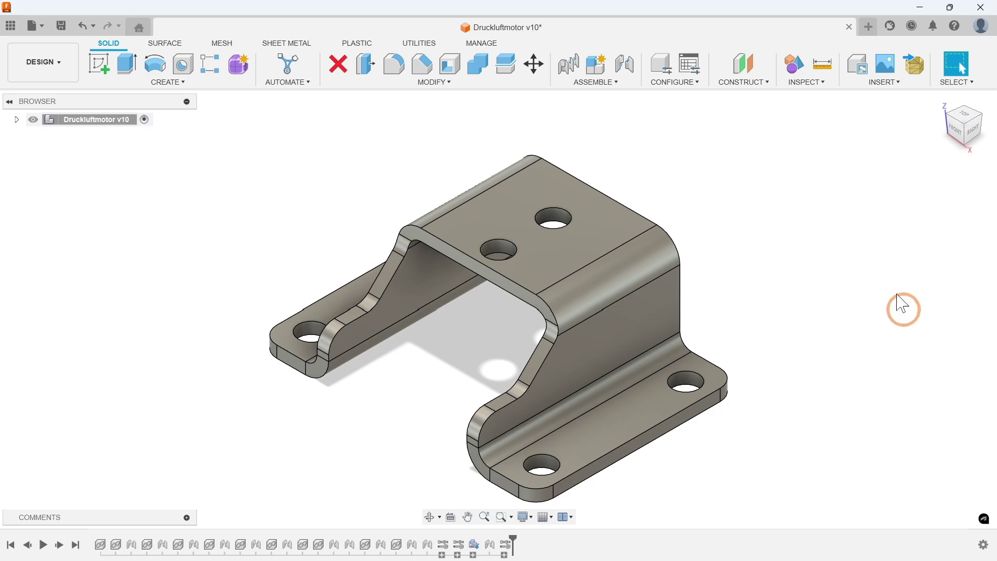
# Create a new design and start a sheet metal sketch on the front XZ plane
pyautogui.click(868, 26)
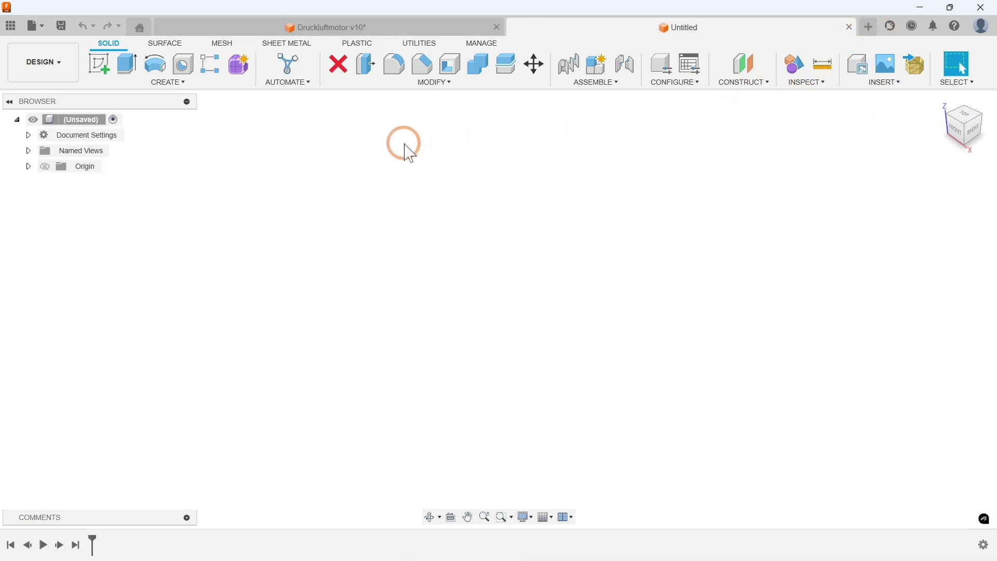
pyautogui.click(287, 43)
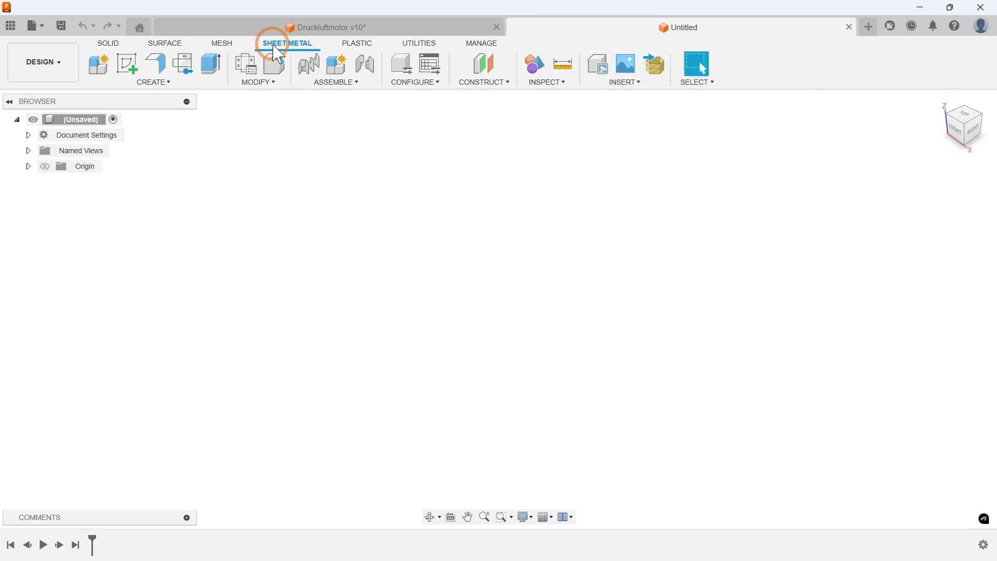
pyautogui.click(127, 64)
pyautogui.click(522, 275)
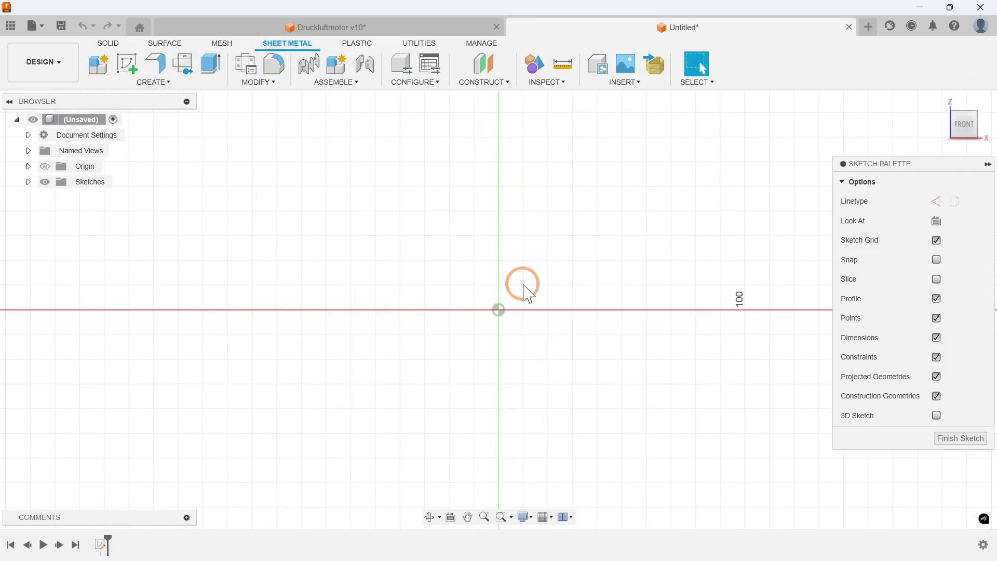
# Sketch an open five-line hat profile along the horizontal axis, about 128 mm wide overall with a raised section about 69 mm wide
pyautogui.click(110, 73)
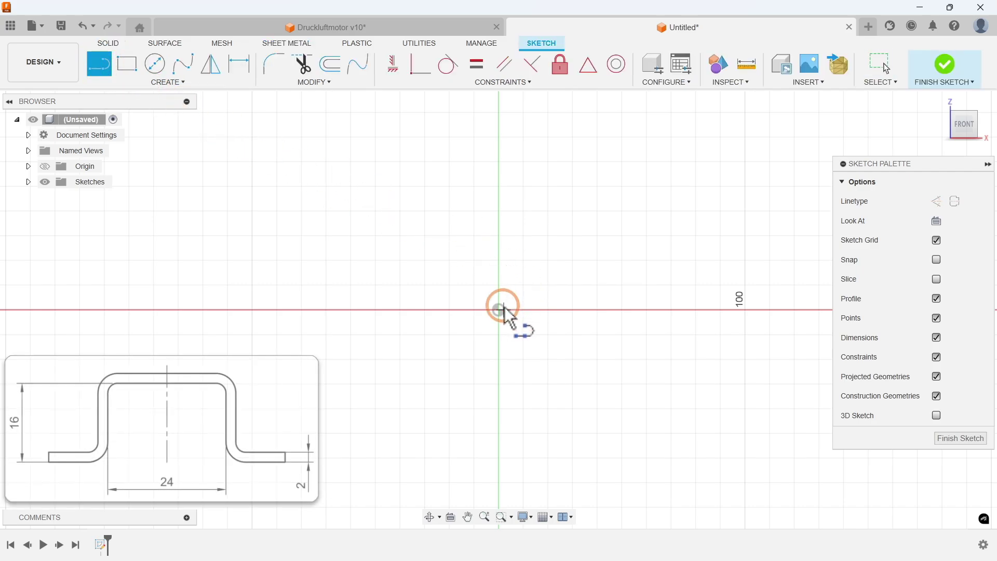
pyautogui.click(326, 311)
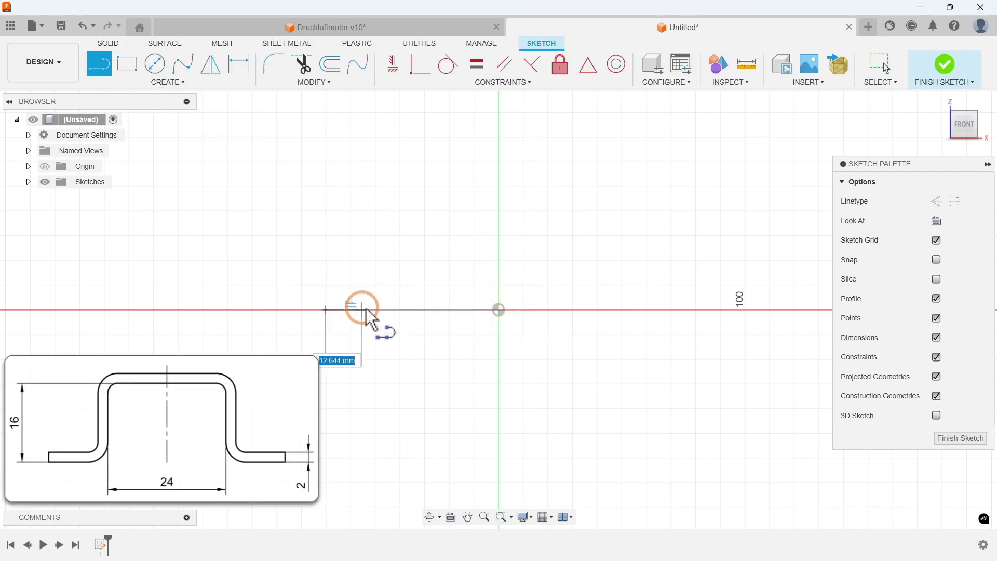
pyautogui.click(399, 310)
pyautogui.click(400, 217)
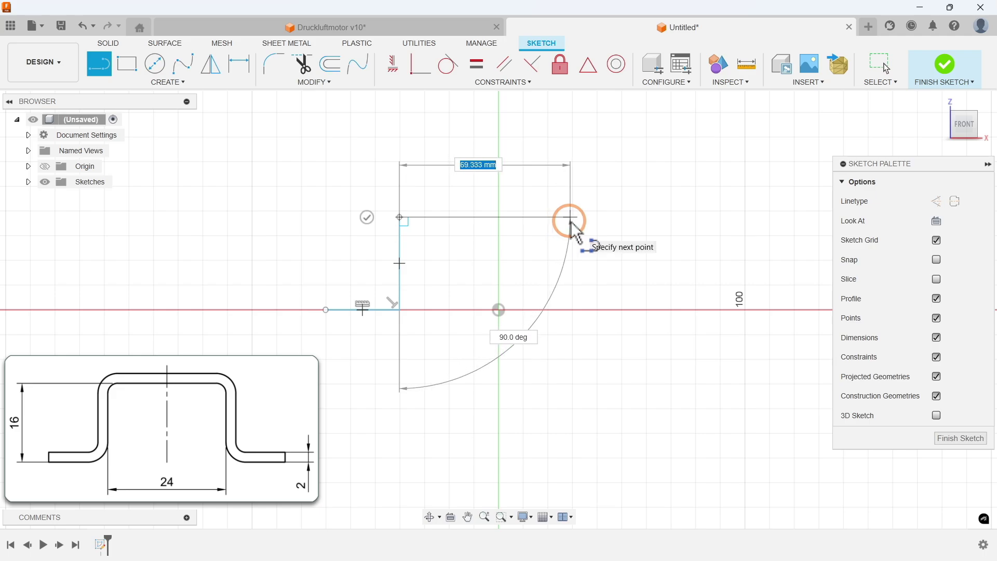
pyautogui.click(570, 217)
pyautogui.click(570, 310)
pyautogui.click(640, 310)
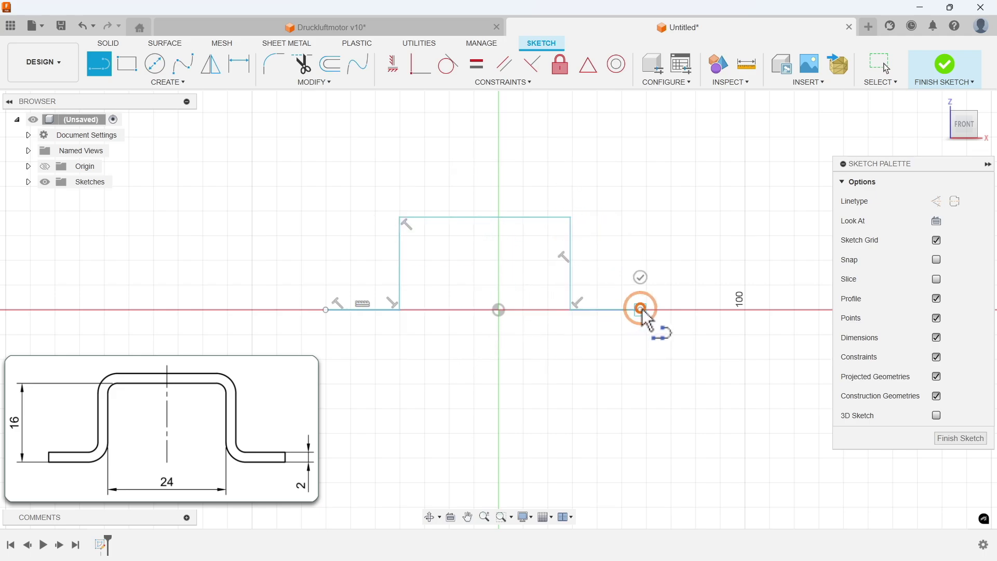
pyautogui.press('Escape')
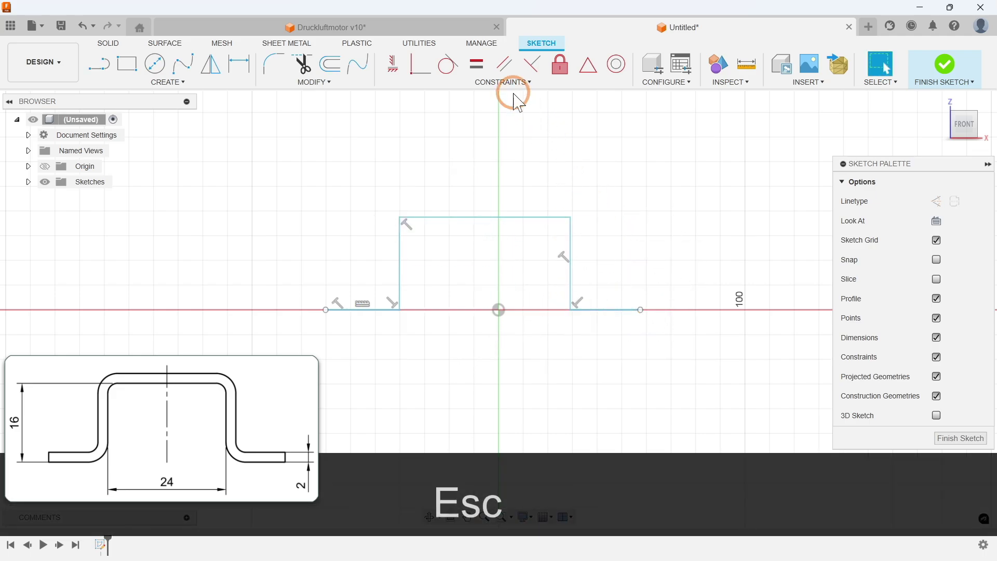
# Apply Symmetry constraints about the vertical origin axis to the profile's two vertical lines and its two outer endpoints
pyautogui.click(513, 85)
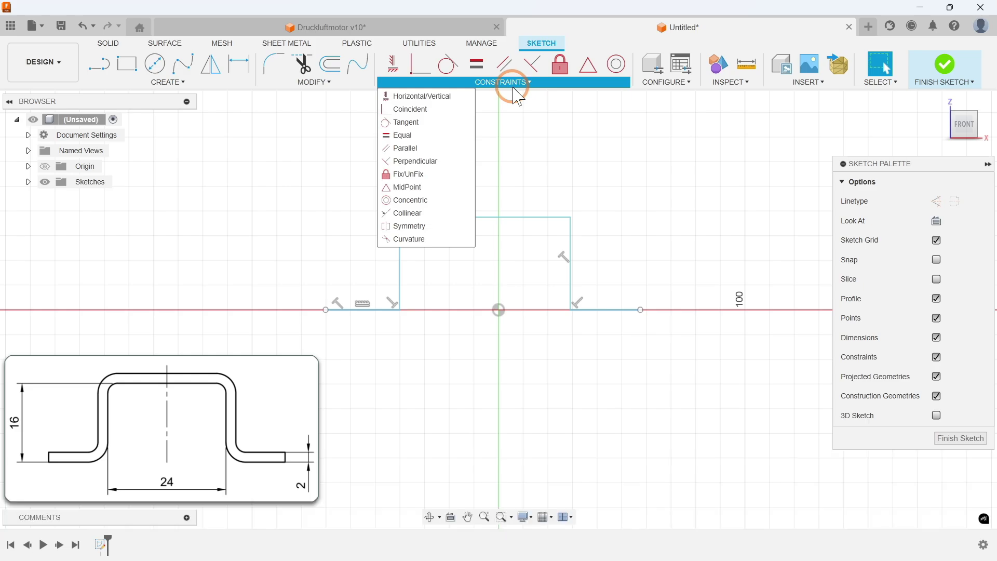
pyautogui.click(439, 213)
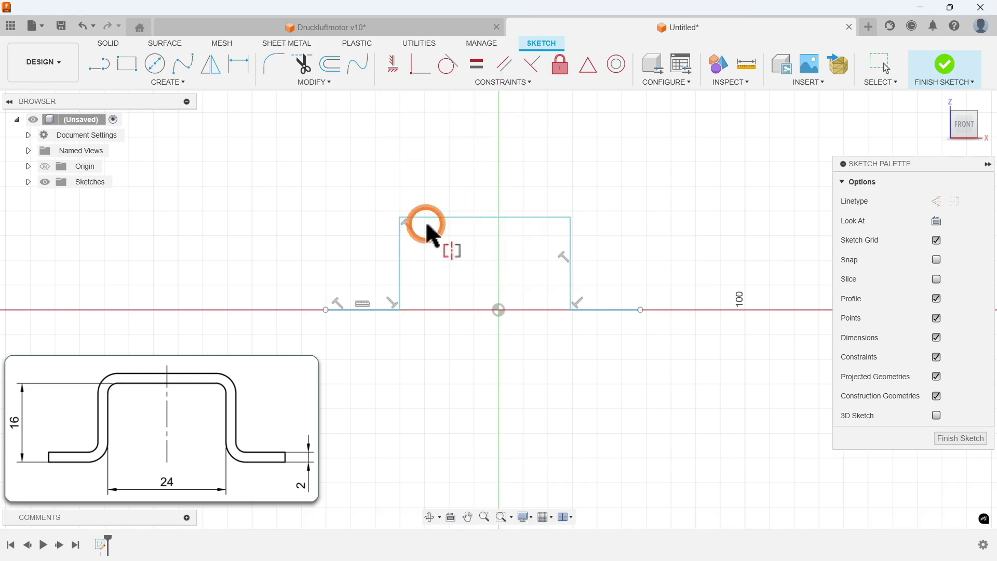
pyautogui.click(401, 253)
pyautogui.click(571, 262)
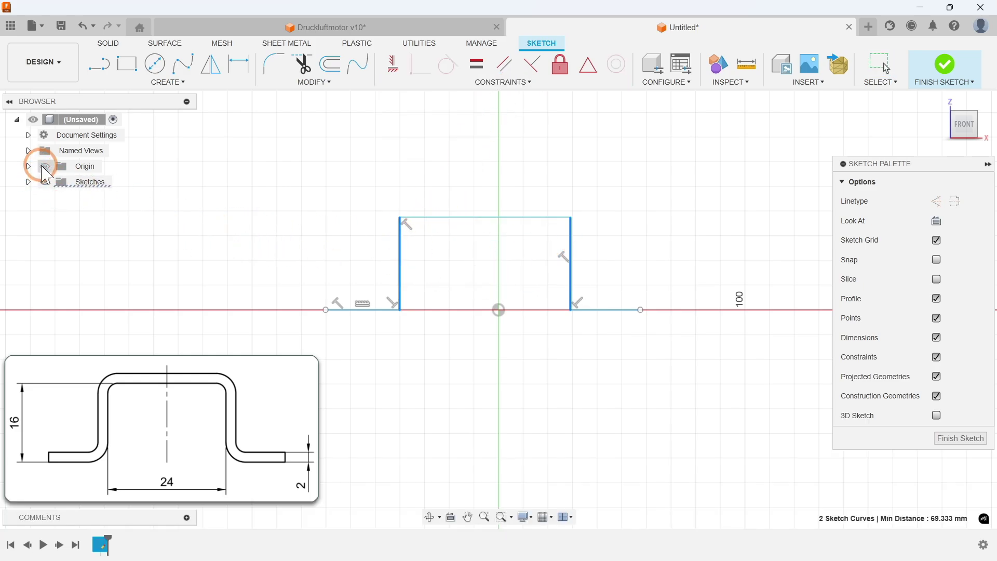
pyautogui.click(499, 251)
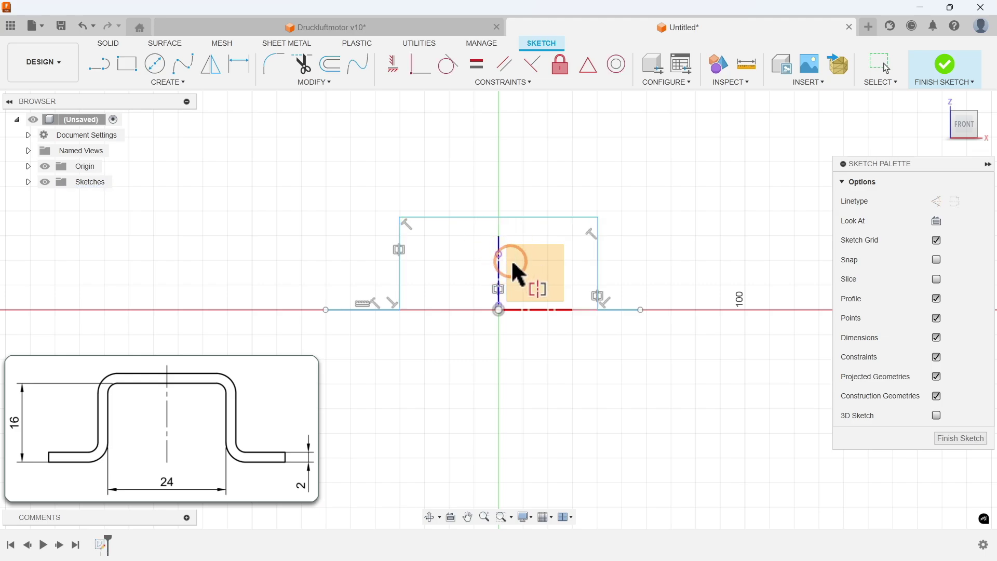
pyautogui.click(640, 310)
pyautogui.click(326, 310)
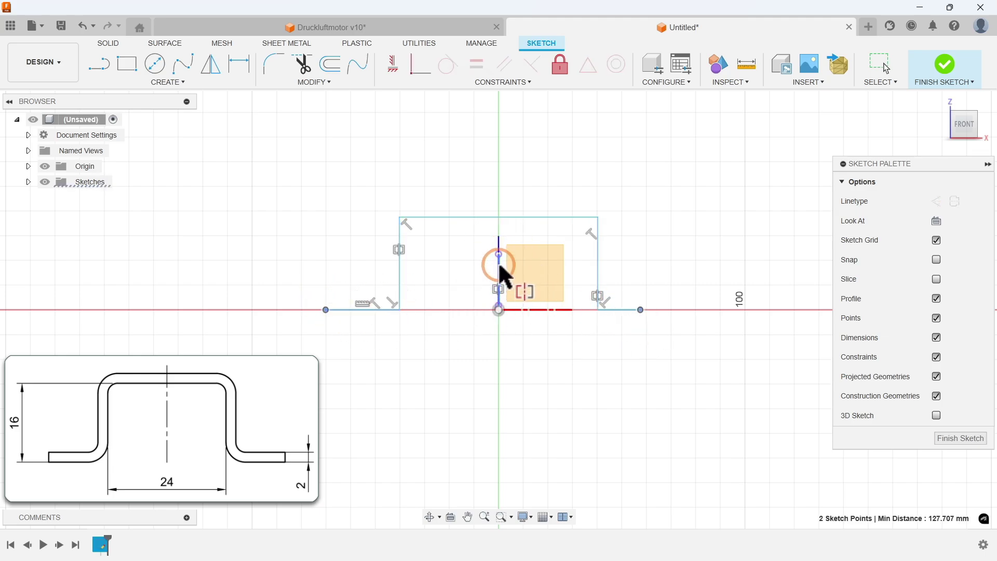
pyautogui.click(498, 266)
# Dimension the height between the profile's top line and its bottom-left line as 16 mm
pyautogui.press('d')
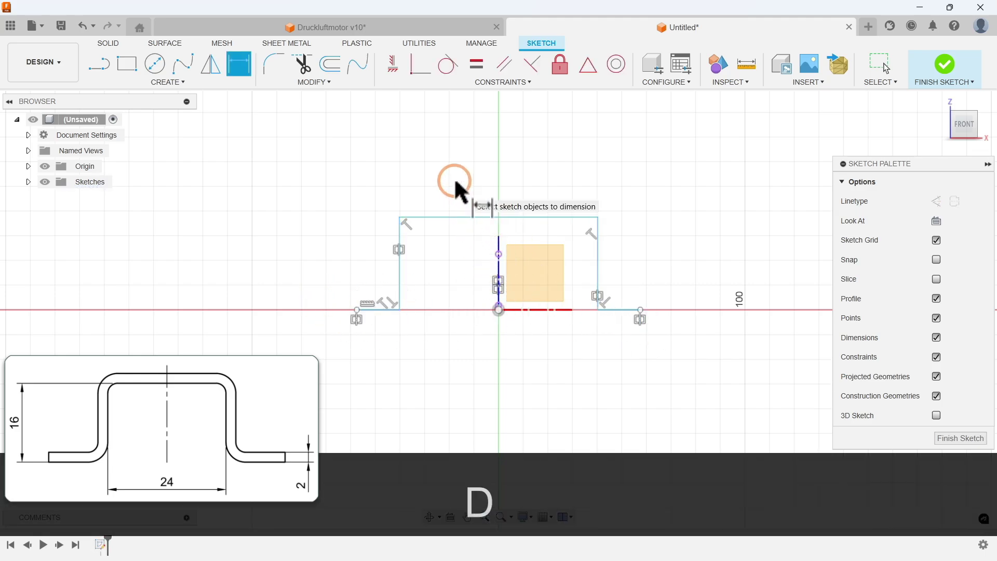
pyautogui.click(444, 217)
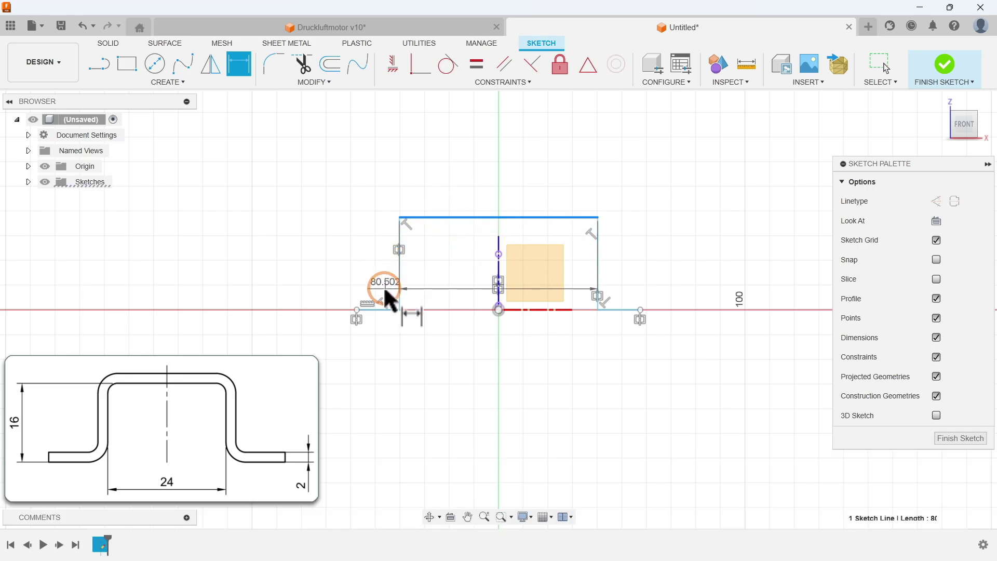
pyautogui.click(373, 310)
pyautogui.click(440, 274)
pyautogui.write('16')
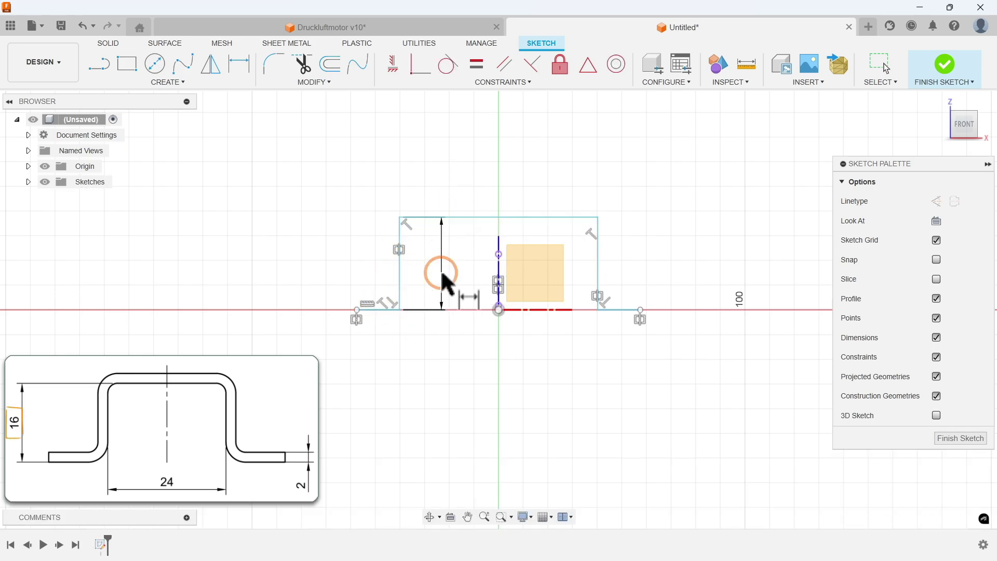
pyautogui.press('Return')
# Dimension the distance between the two vertical lines as 24 mm
pyautogui.click(401, 289)
pyautogui.click(598, 289)
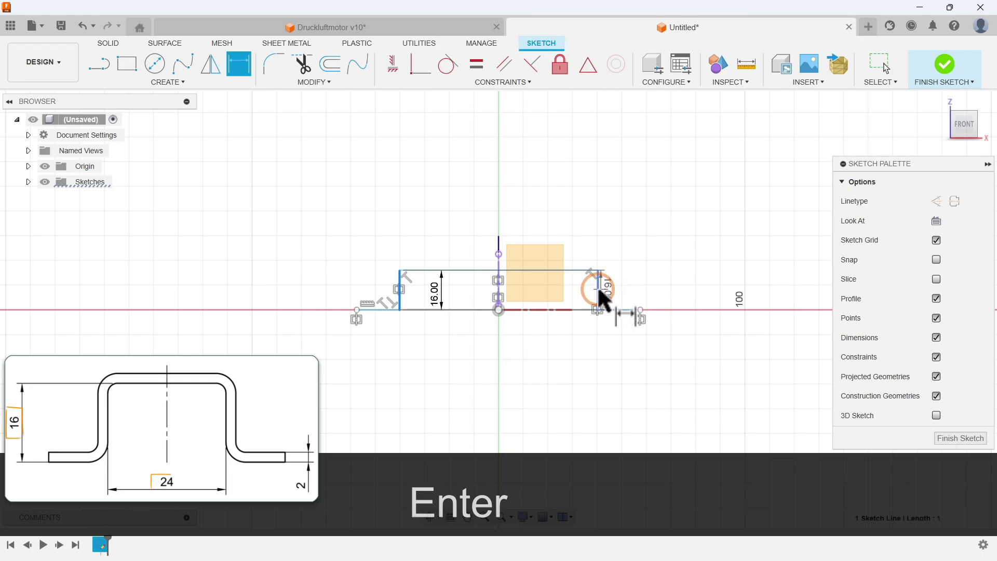
pyautogui.click(501, 351)
pyautogui.write('24')
pyautogui.press('Return')
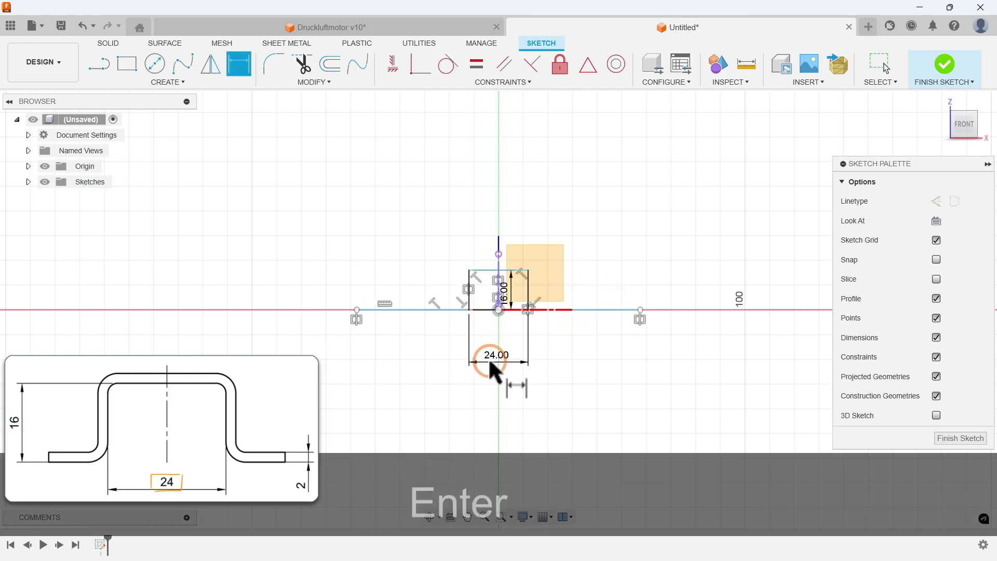
# Dimension the overall width between the profile's two outer endpoints as 48 mm
pyautogui.scroll(1, 507, 337)
pyautogui.click(282, 299)
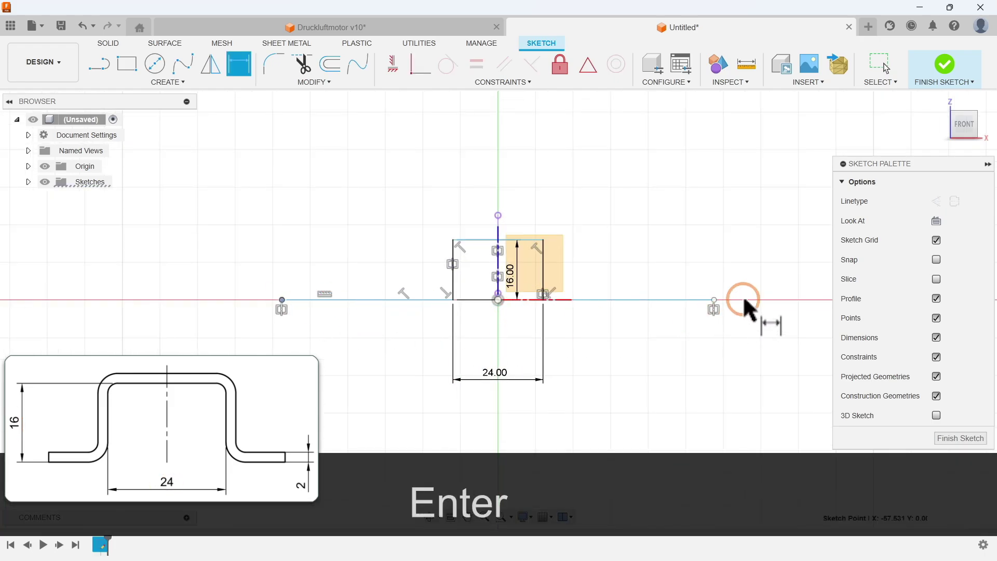
pyautogui.click(714, 300)
pyautogui.click(495, 422)
pyautogui.write('48')
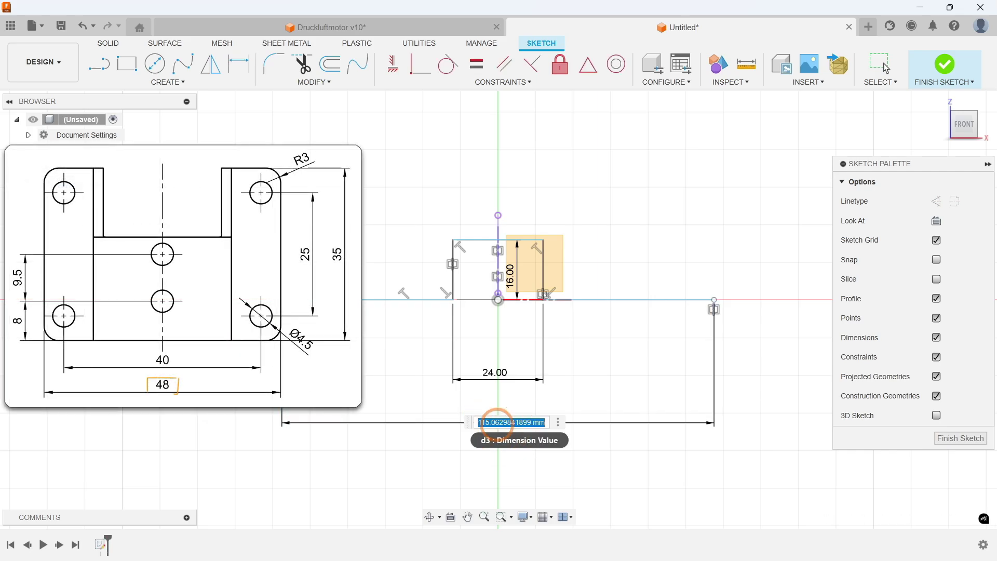
pyautogui.press('Return')
# Make the profile's lower-left corner coincident with the horizontal origin axis and finish the sketch
pyautogui.scroll(1, 511, 344)
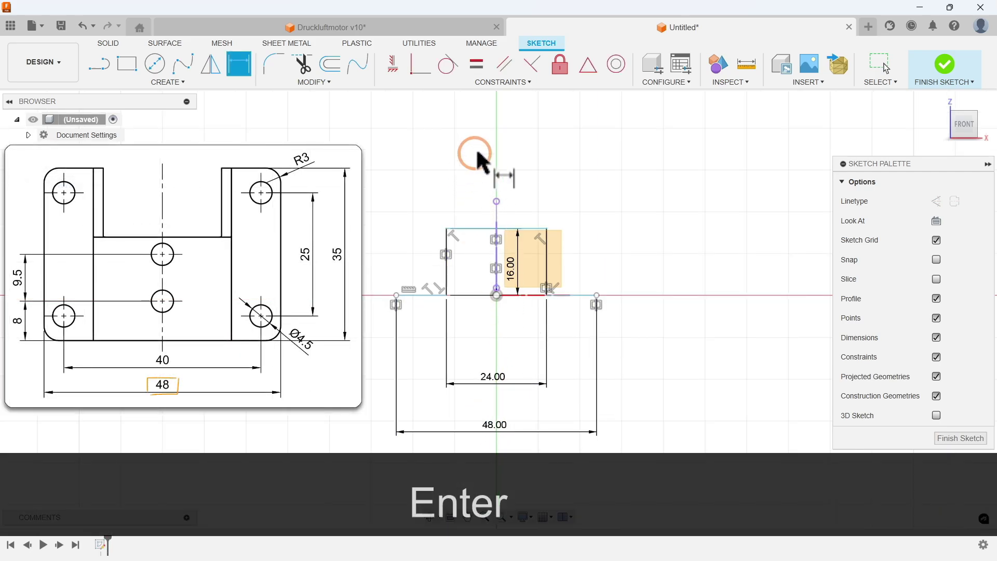
pyautogui.click(421, 68)
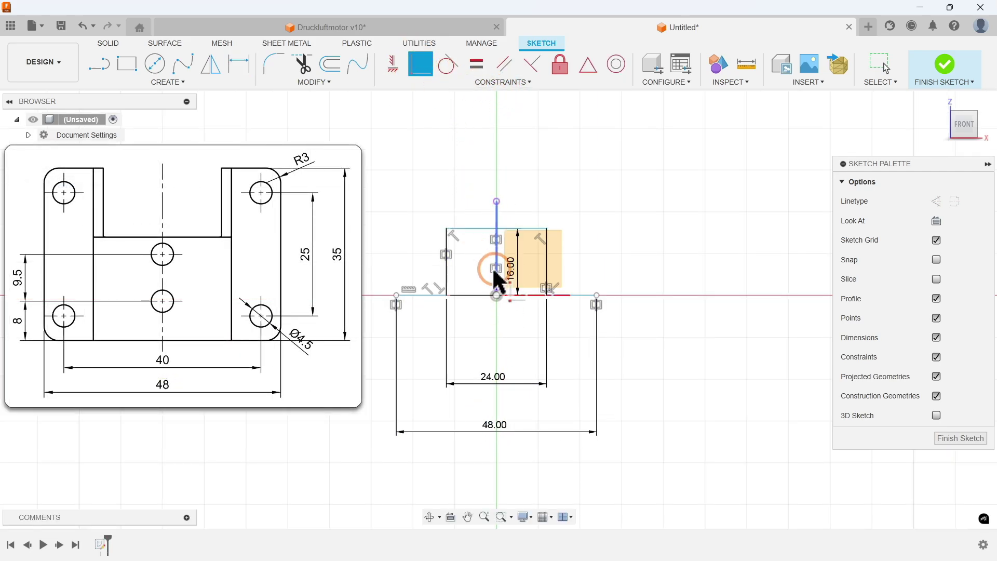
pyautogui.click(446, 297)
pyautogui.click(535, 297)
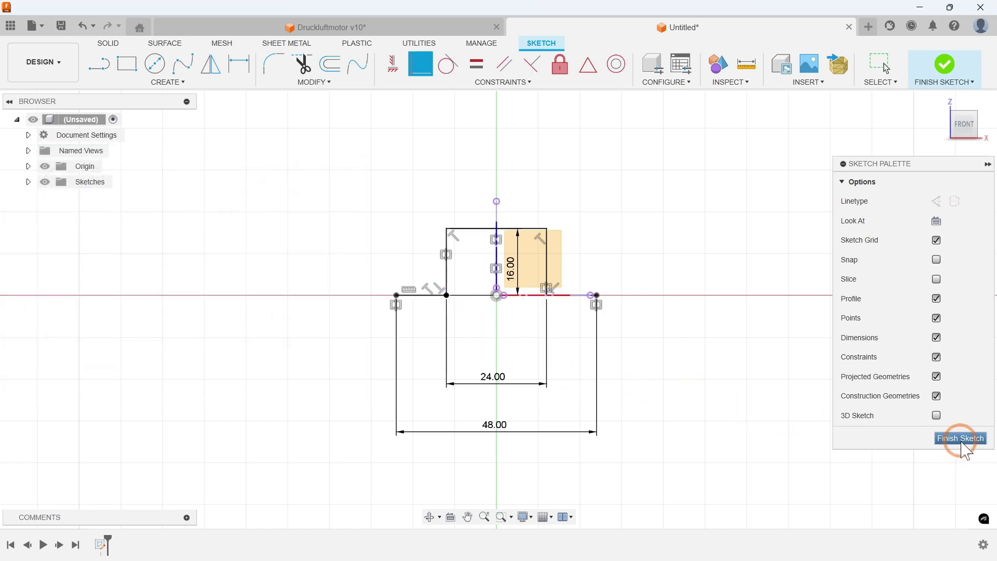
pyautogui.click(961, 438)
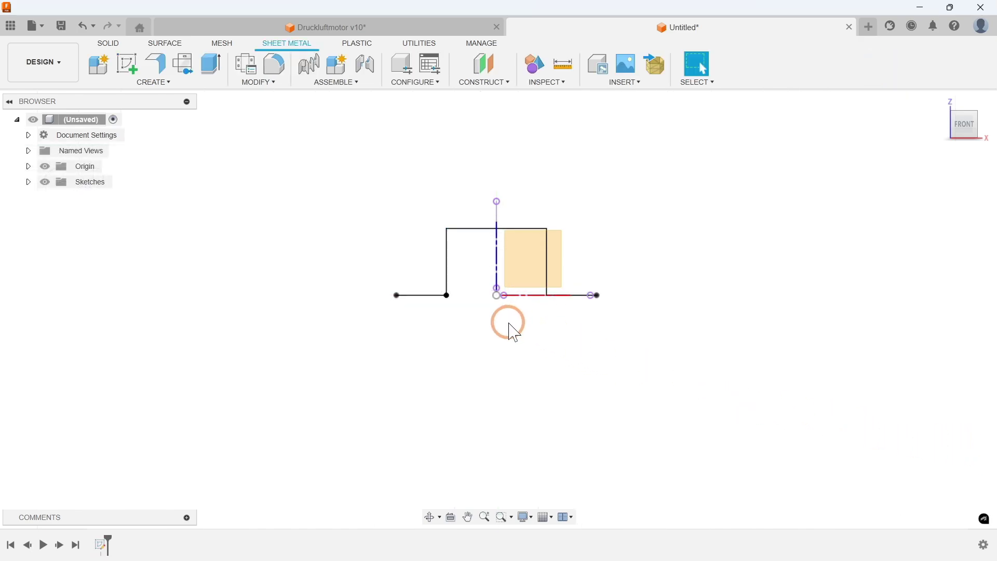
# Hide the origin and set up a 35 mm flange from the entire open hat profile
pyautogui.click(45, 166)
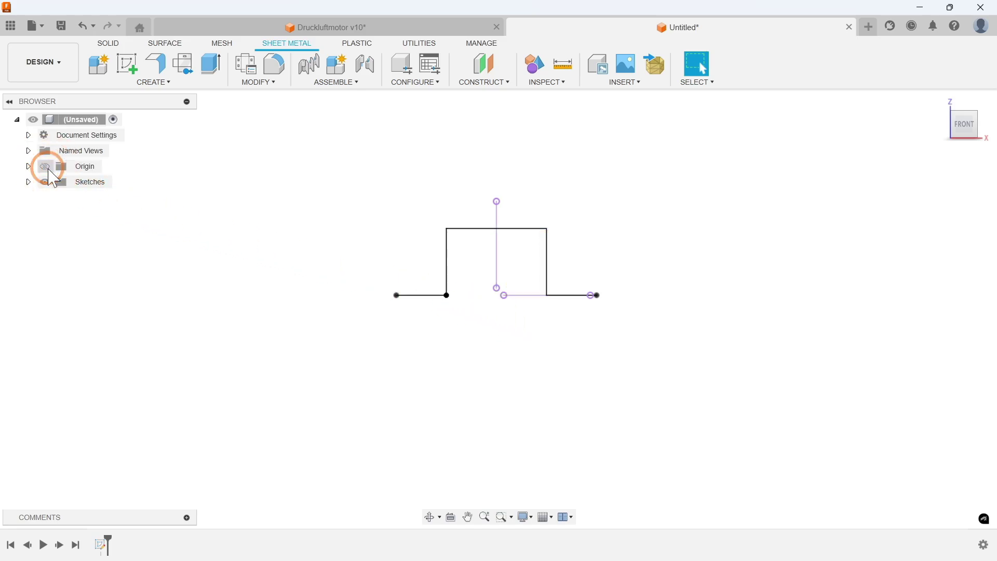
pyautogui.click(139, 83)
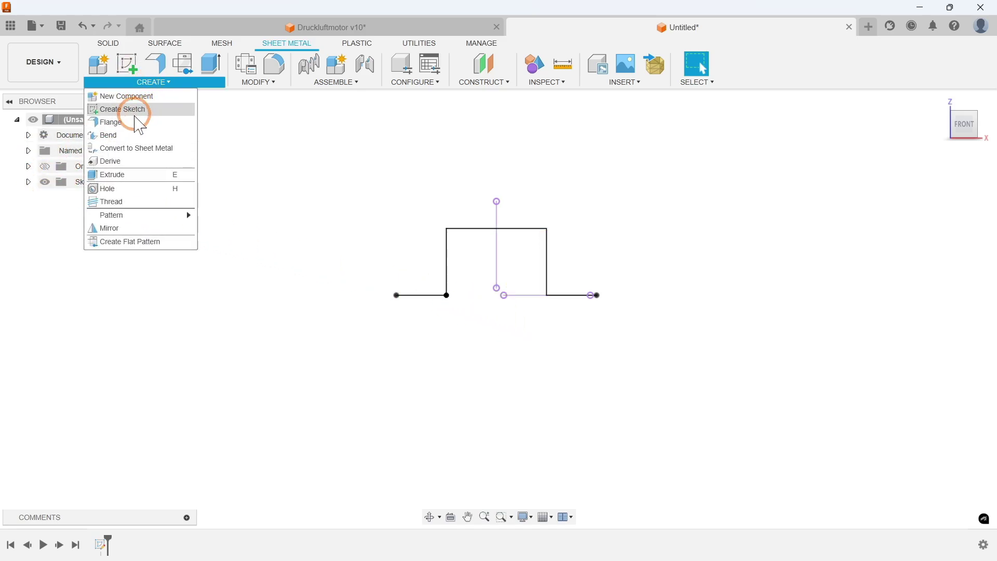
pyautogui.click(127, 123)
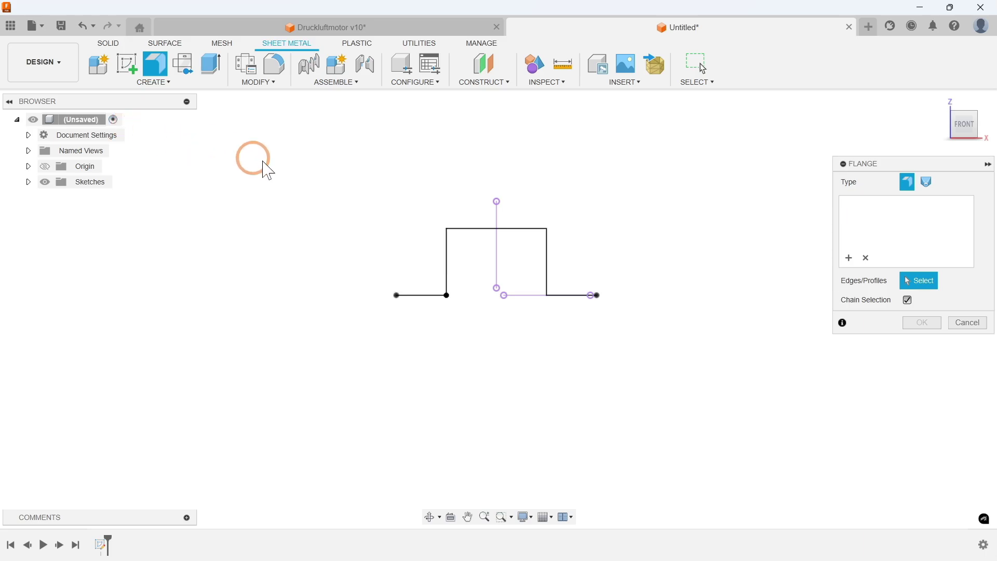
pyautogui.click(530, 228)
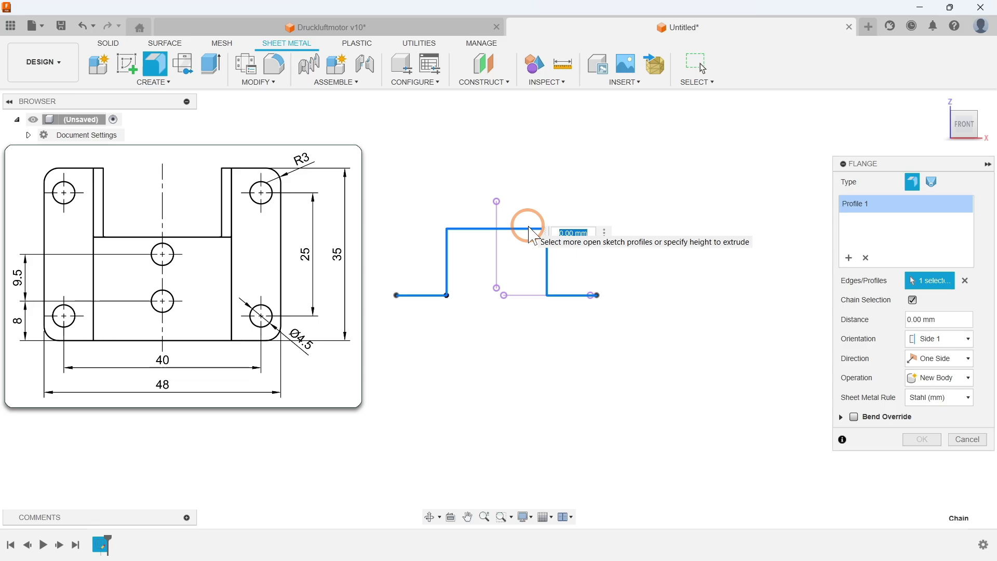
pyautogui.write('35')
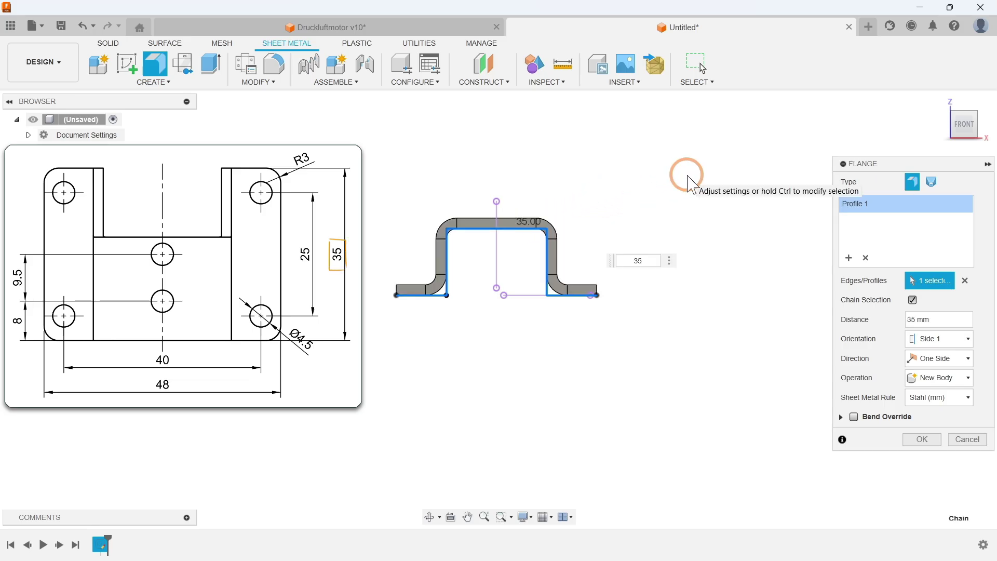
pyautogui.click(941, 101)
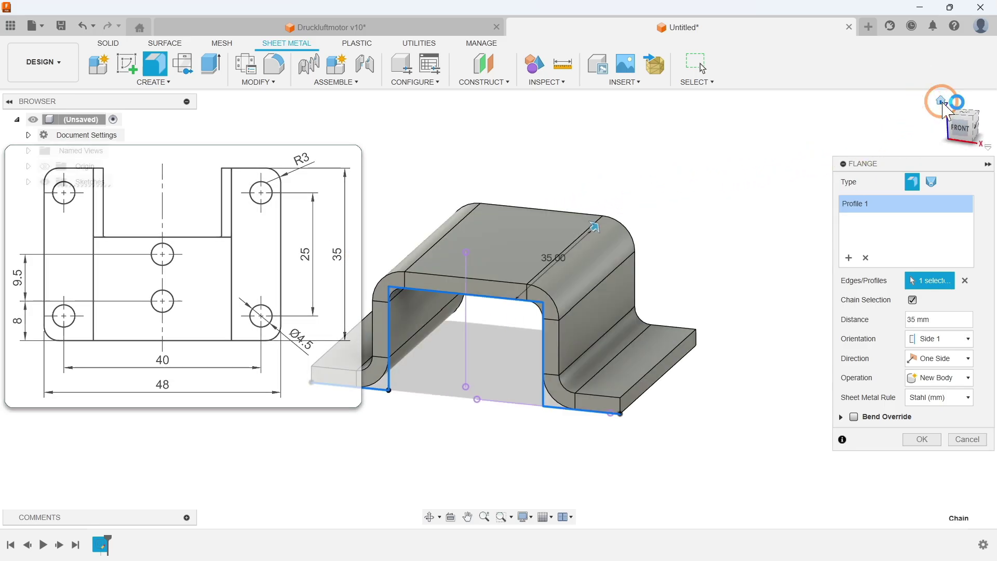
# Try the Side 2 orientation for the flange, and set its orientation to Center
pyautogui.click(928, 403)
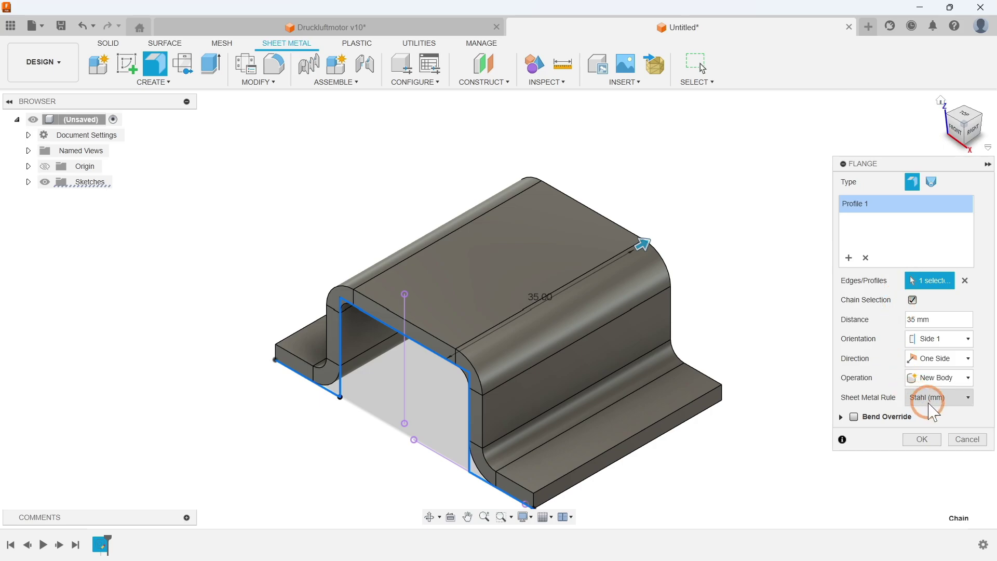
pyautogui.click(929, 404)
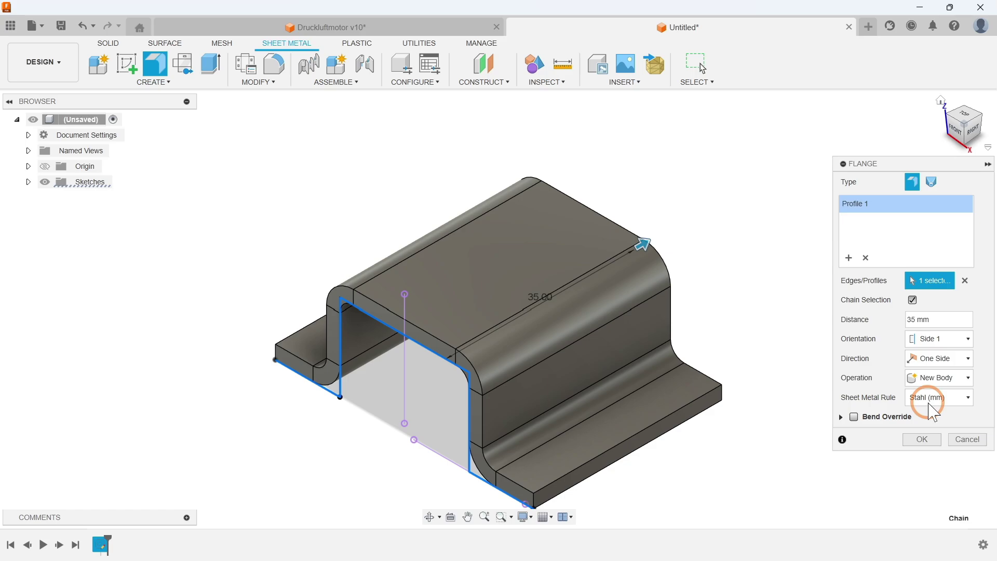
pyautogui.click(930, 339)
pyautogui.click(933, 369)
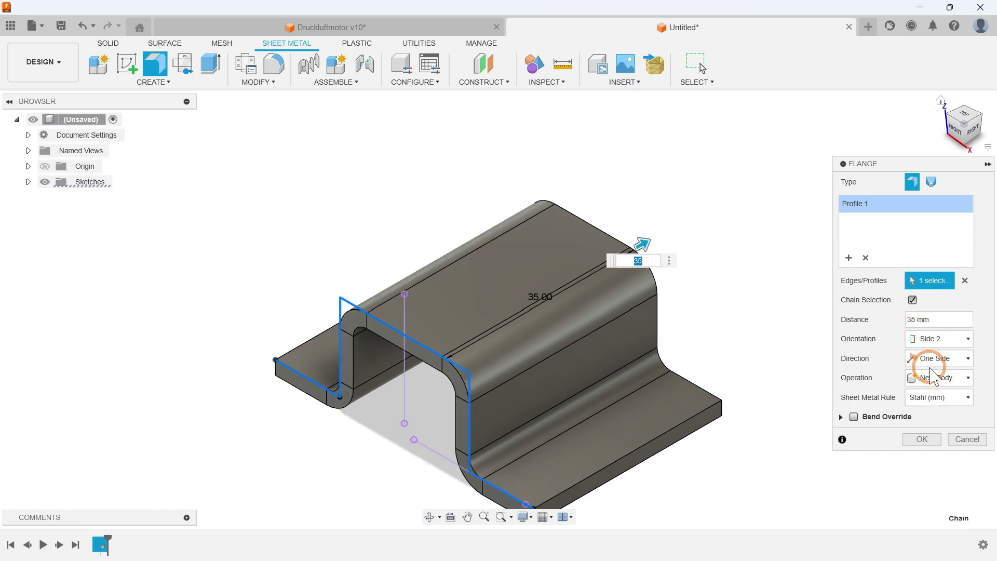
pyautogui.click(929, 339)
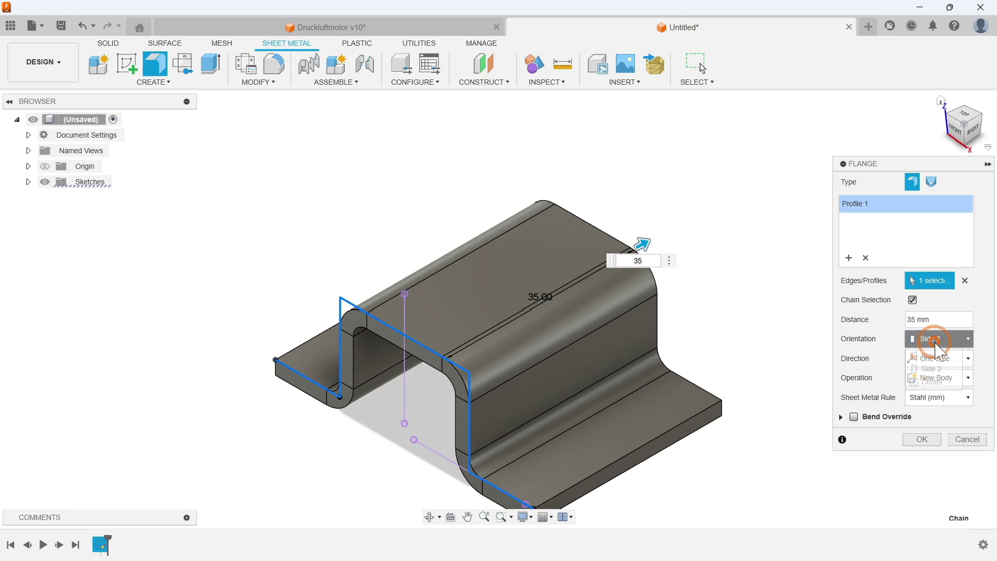
pyautogui.click(932, 379)
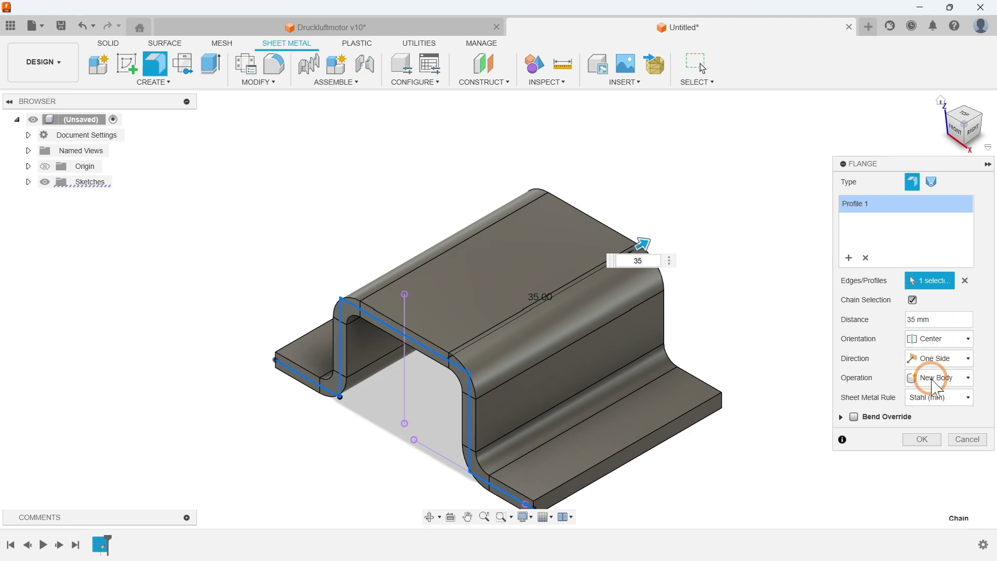
# Set the flange orientation to Side 1 and create the flange as a new body
pyautogui.click(935, 338)
pyautogui.click(935, 358)
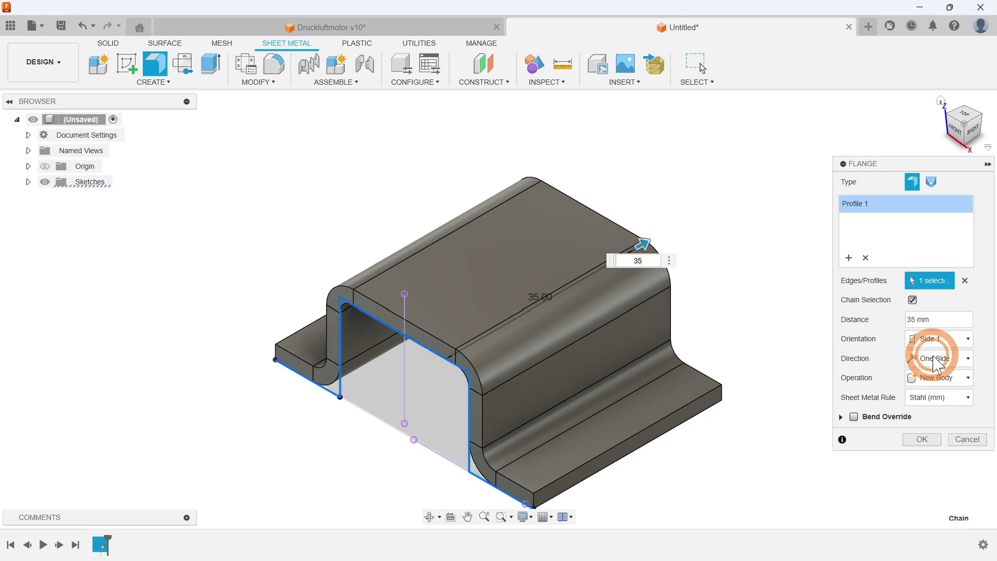
pyautogui.click(921, 439)
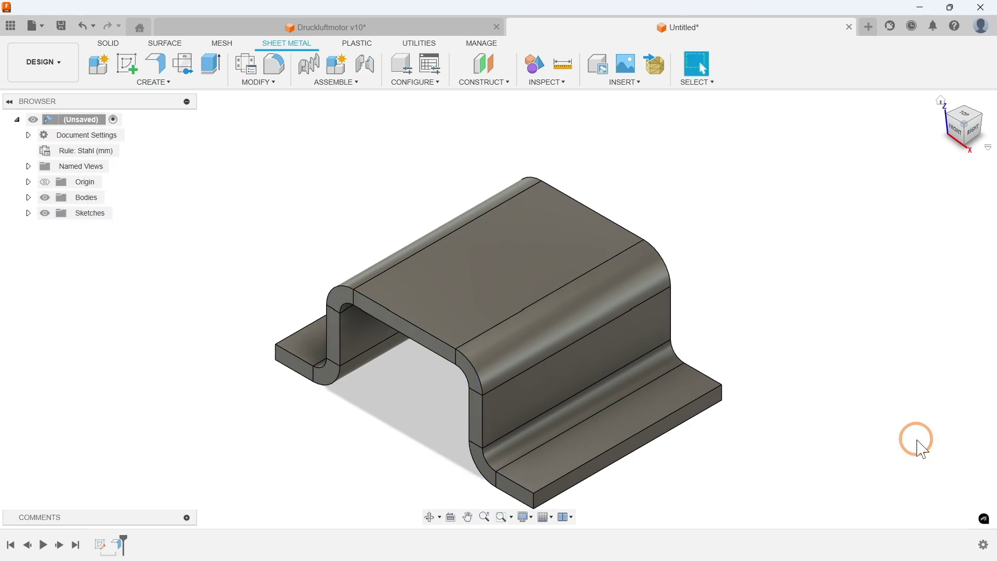
# Edit this design's Stahl (mm) sheet metal rule to a thickness of 2 mm
pyautogui.click(248, 80)
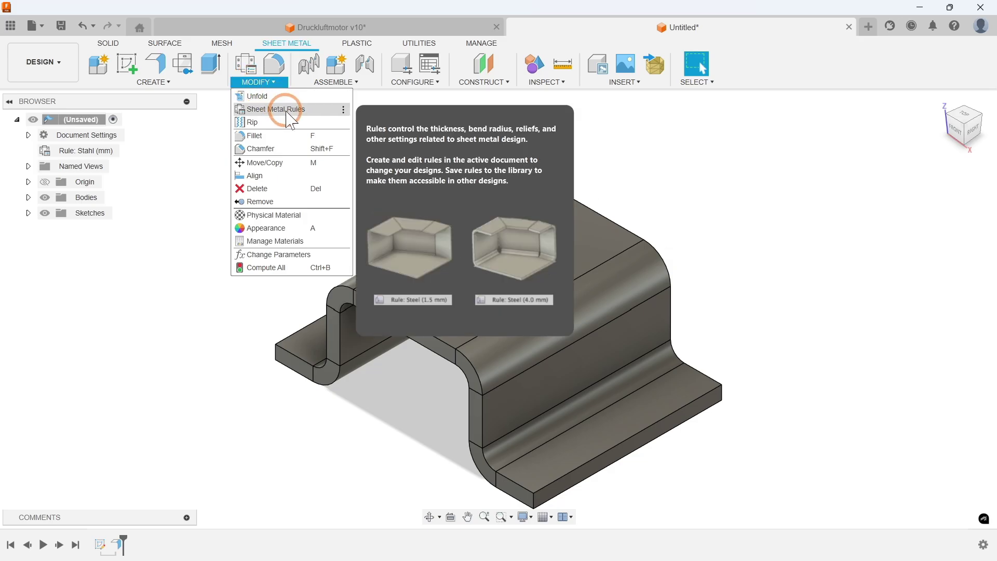
pyautogui.click(285, 110)
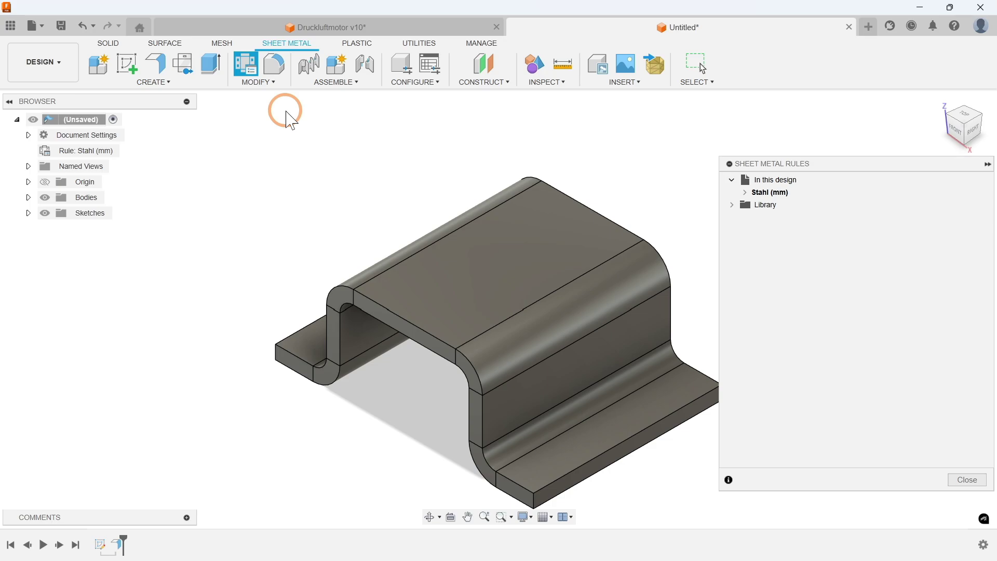
pyautogui.click(732, 205)
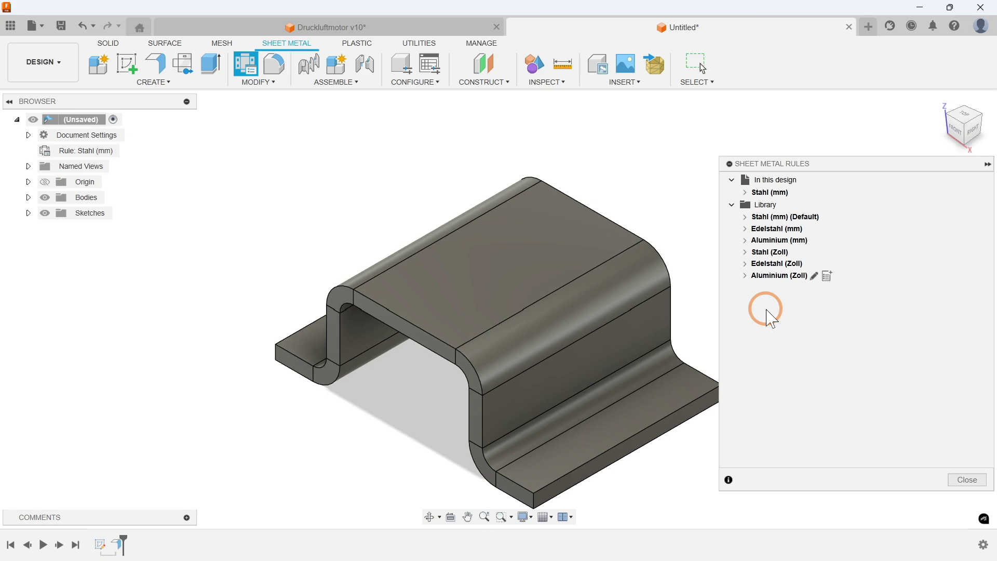
pyautogui.click(776, 193)
pyautogui.rightClick(776, 195)
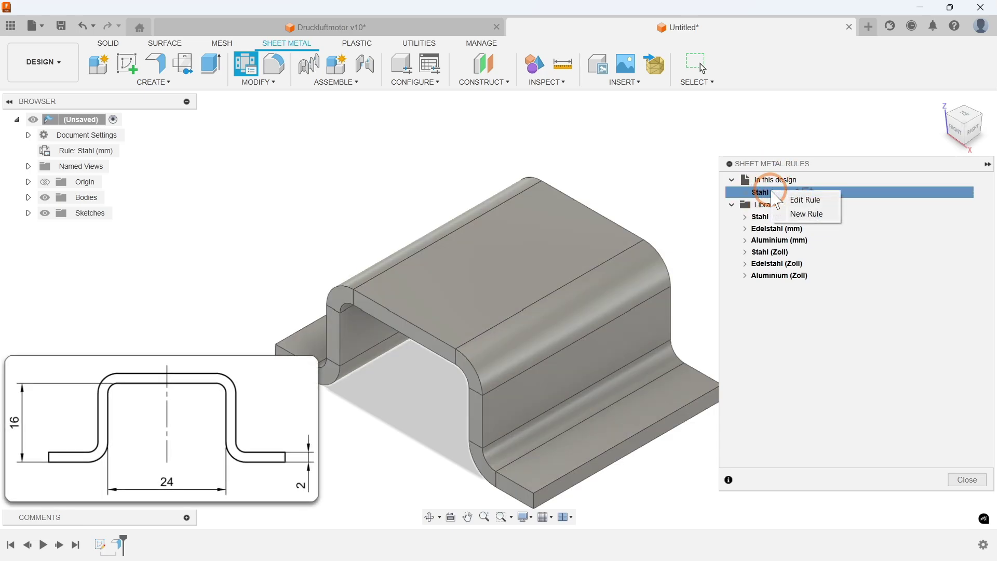
pyautogui.click(806, 202)
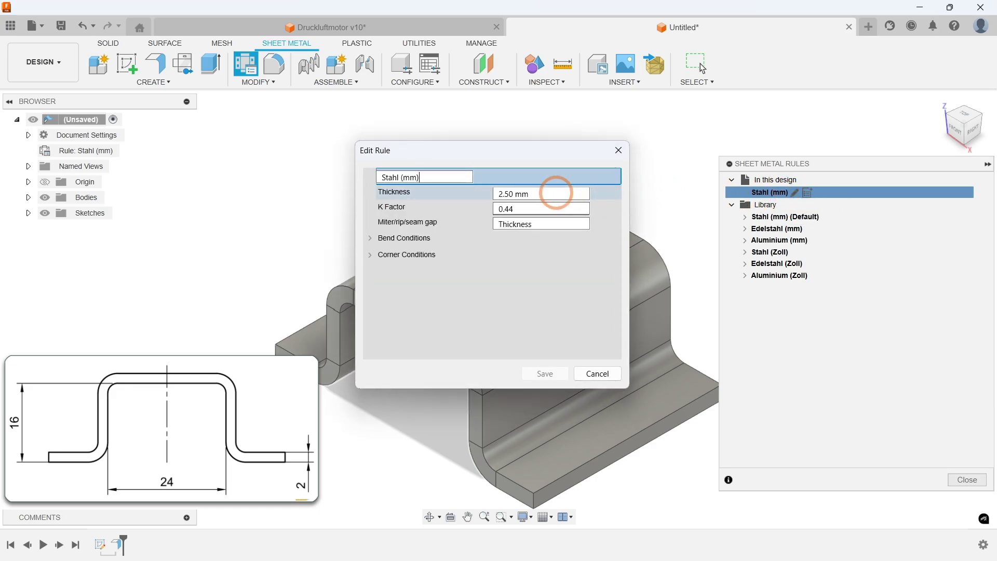
pyautogui.click(556, 193)
pyautogui.write('2')
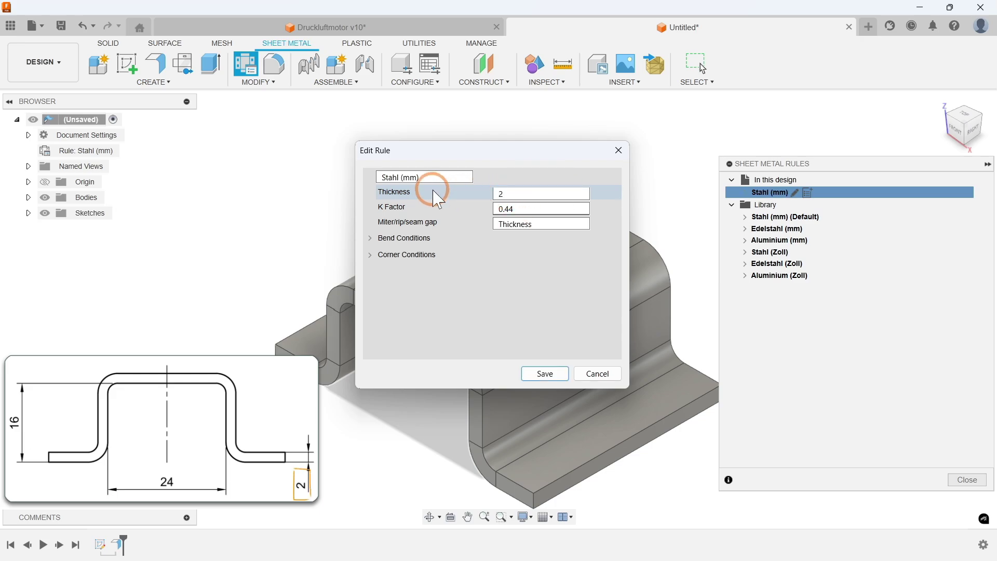
pyautogui.click(549, 375)
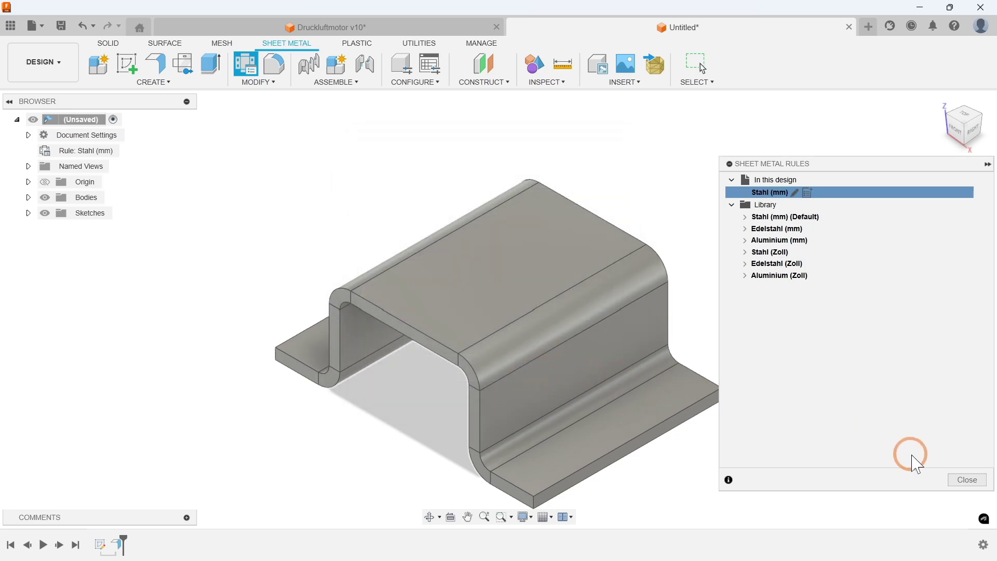
pyautogui.click(967, 479)
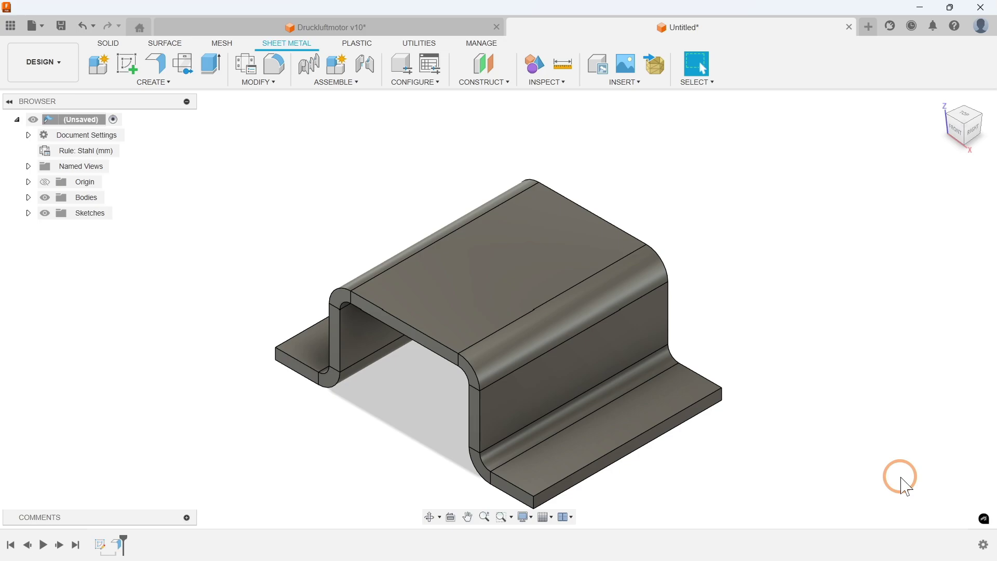
# Suppress the hat-profile contour flange and start a new sketch on the horizontal origin plane
pyautogui.rightClick(114, 546)
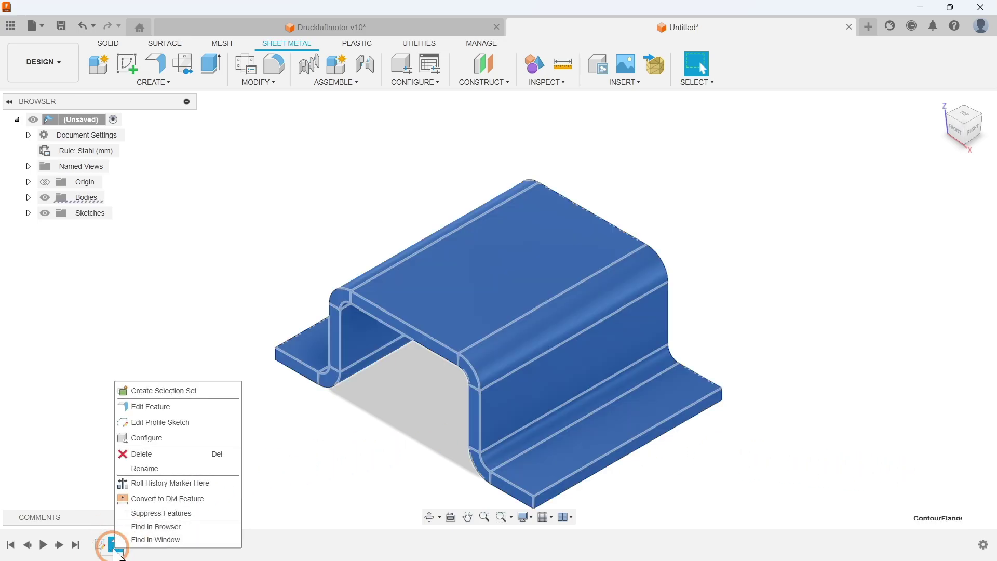
pyautogui.click(150, 514)
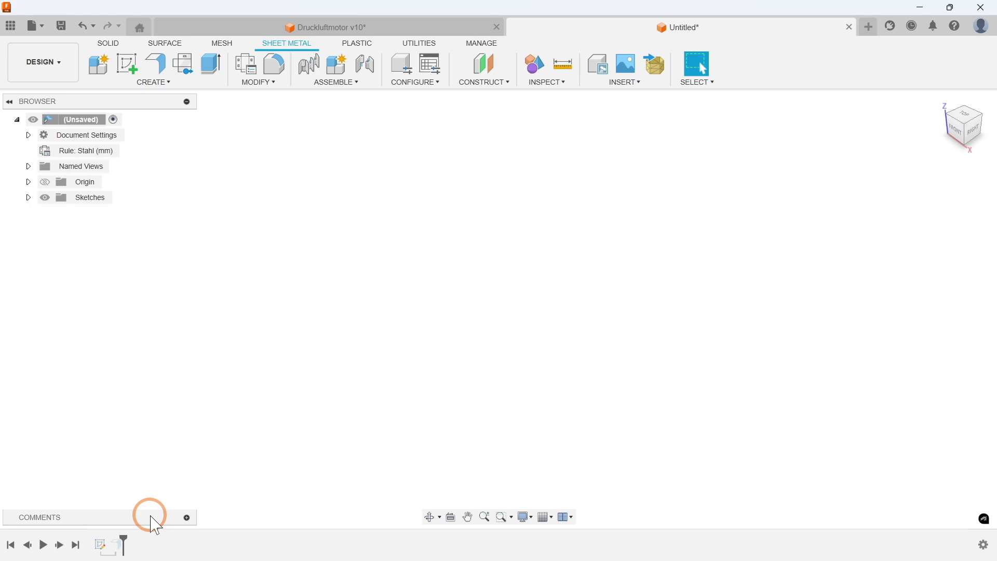
pyautogui.click(127, 67)
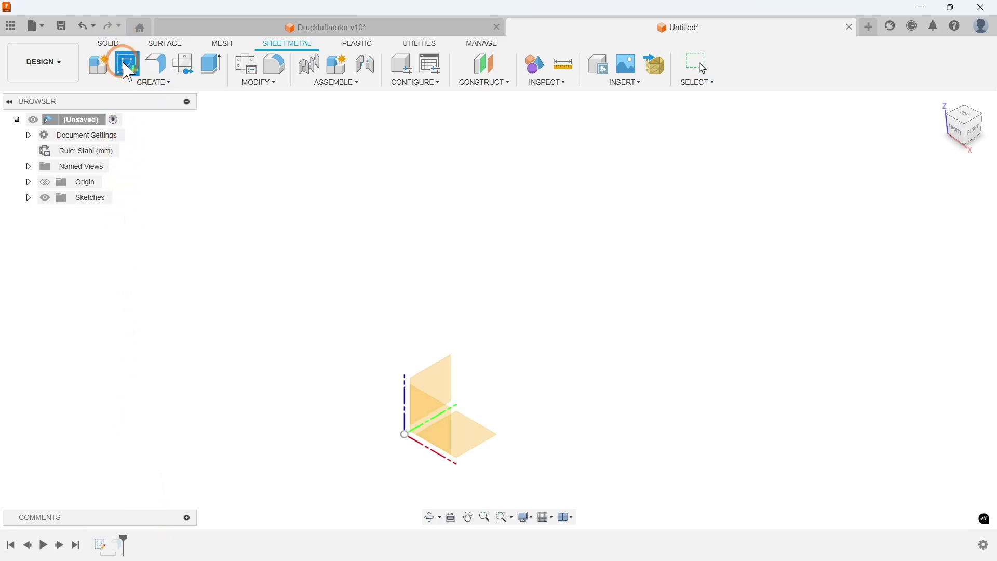
pyautogui.click(479, 439)
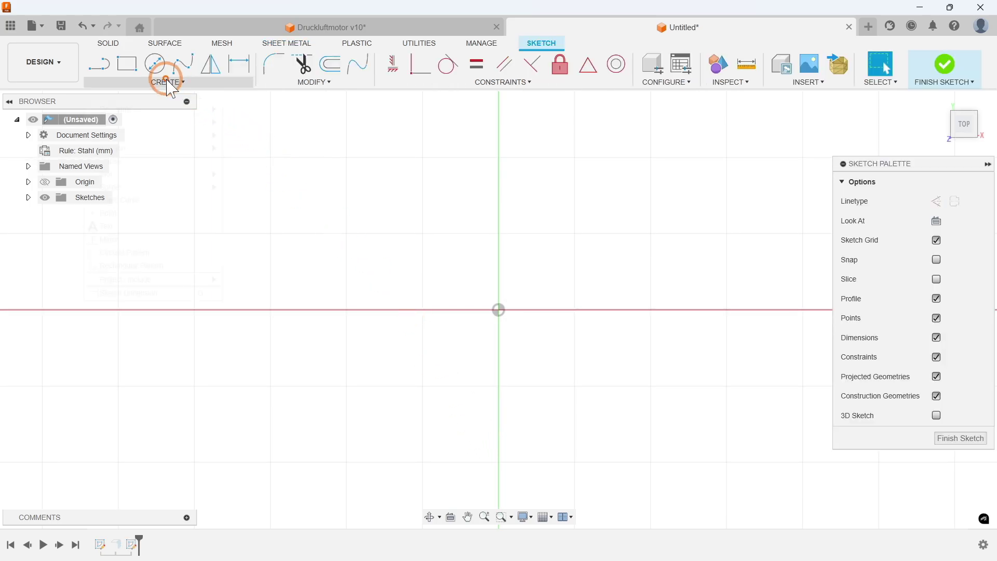
# Sketch a center rectangle at the origin, 24 mm wide and 35 mm high, and finish the sketch
pyautogui.click(167, 82)
pyautogui.moveTo(160, 108)
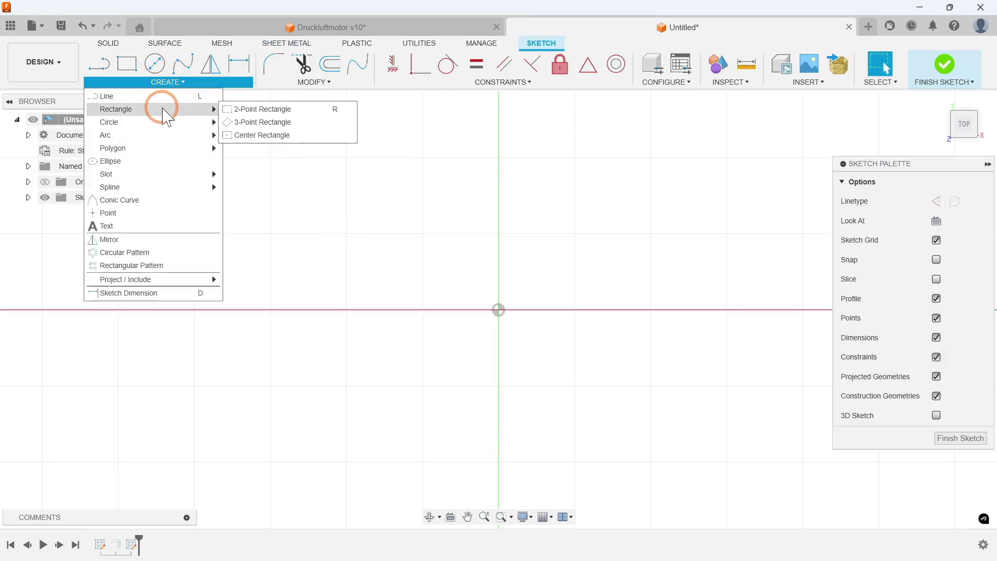
pyautogui.click(263, 135)
pyautogui.click(499, 309)
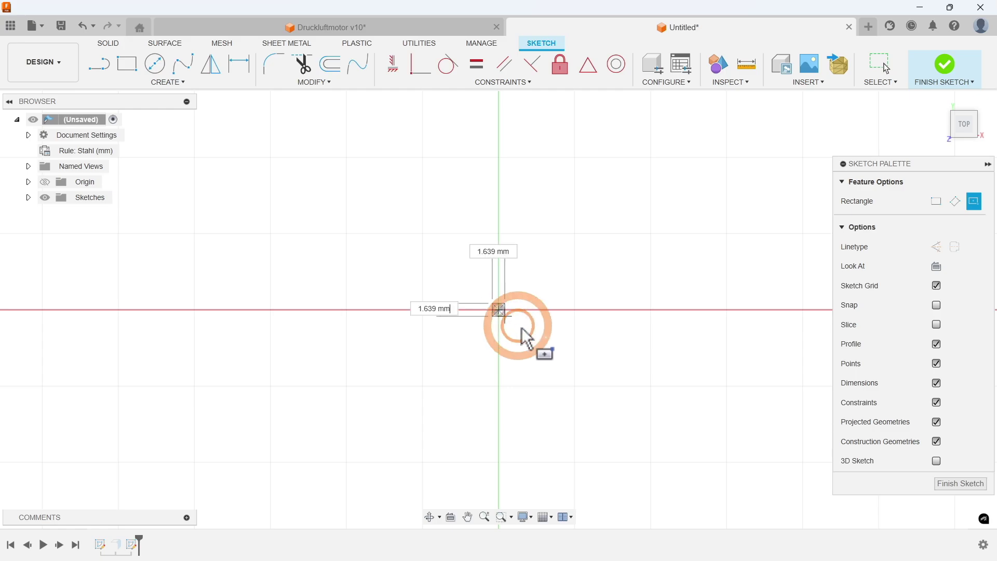
pyautogui.write('24')
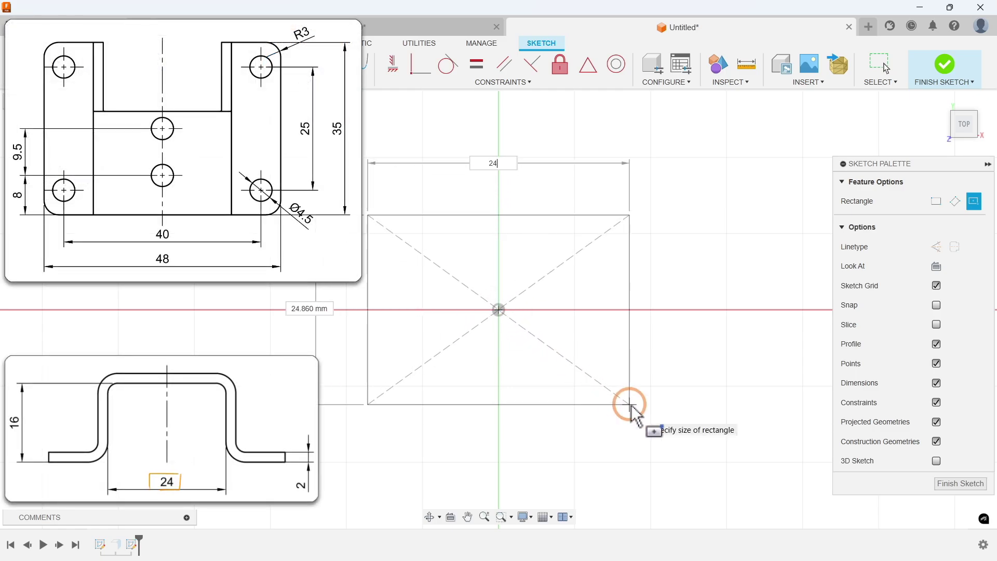
pyautogui.press('Tab')
pyautogui.write('35')
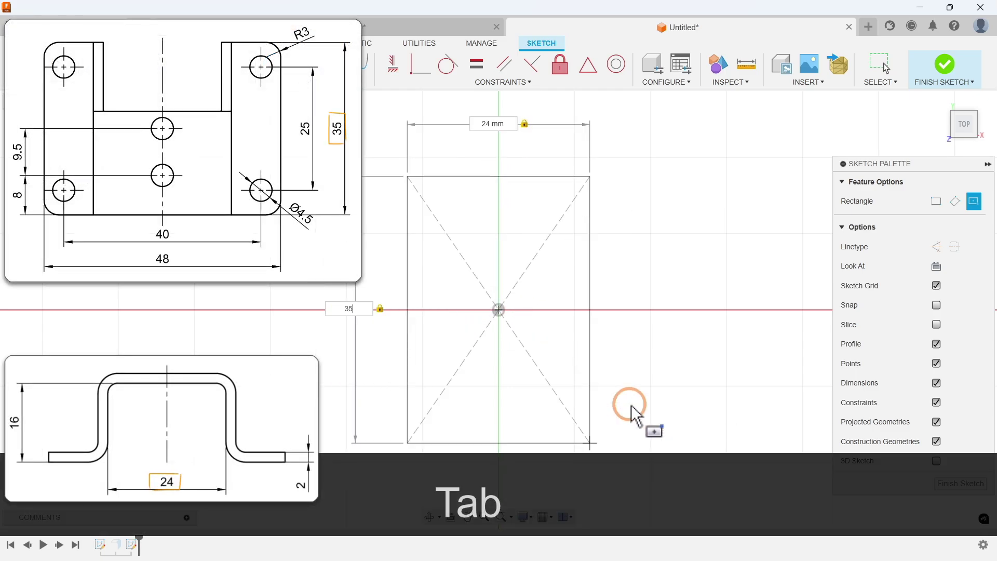
pyautogui.press('Return')
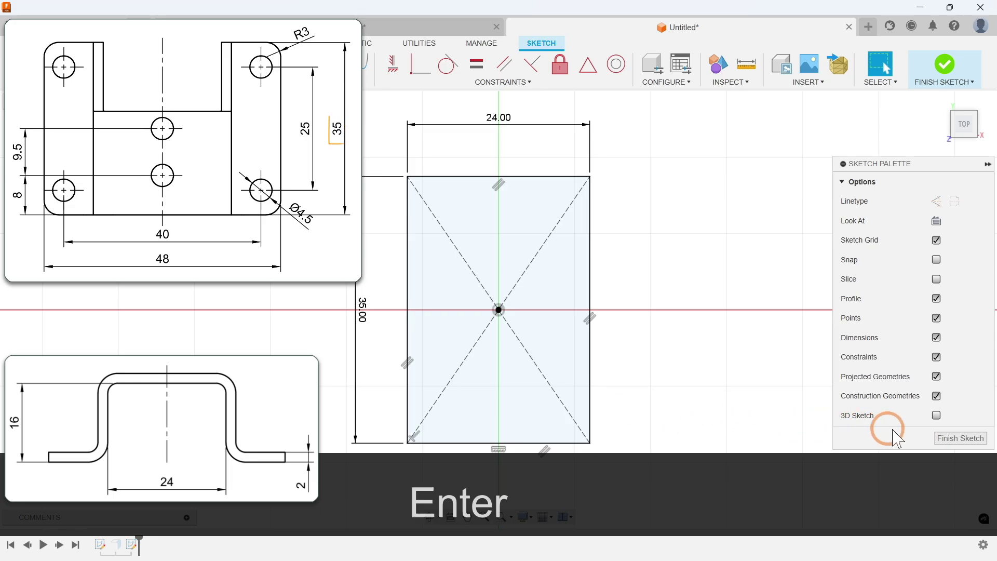
pyautogui.click(960, 438)
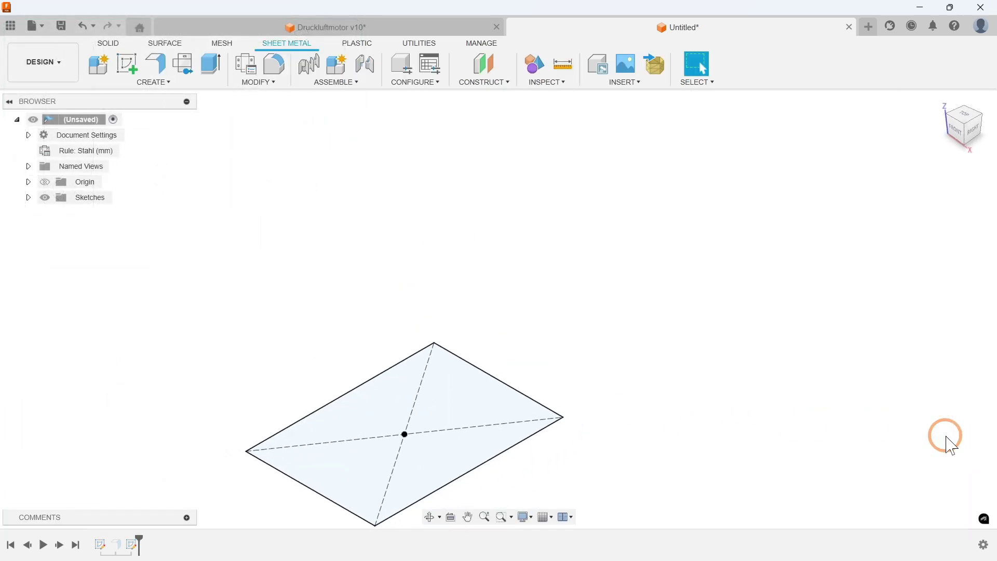
# Create a base flange from the rectangle profile with Side 1 orientation as a new body
pyautogui.moveTo(656, 385); pyautogui.dragTo(728, 274, button='middle')
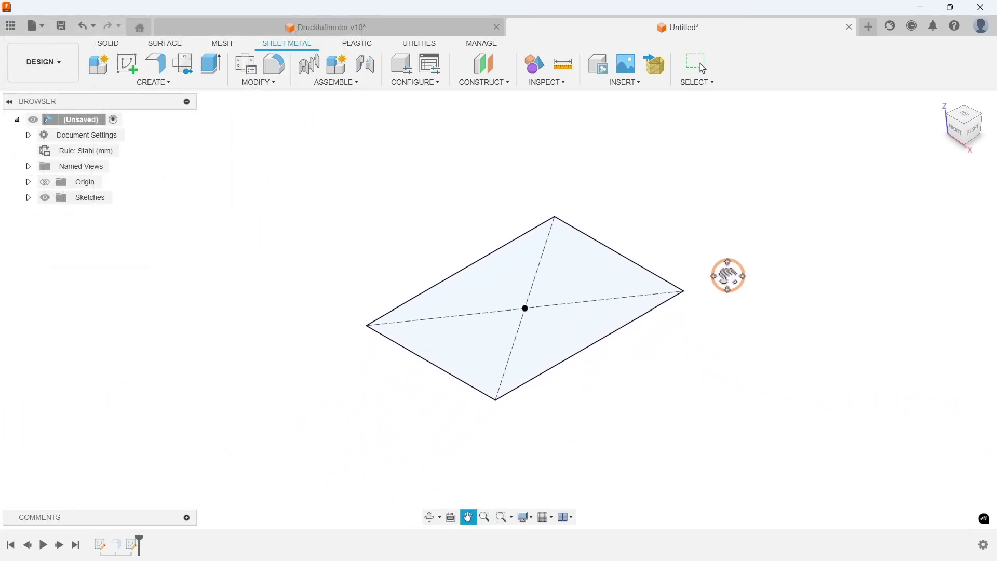
pyautogui.click(171, 83)
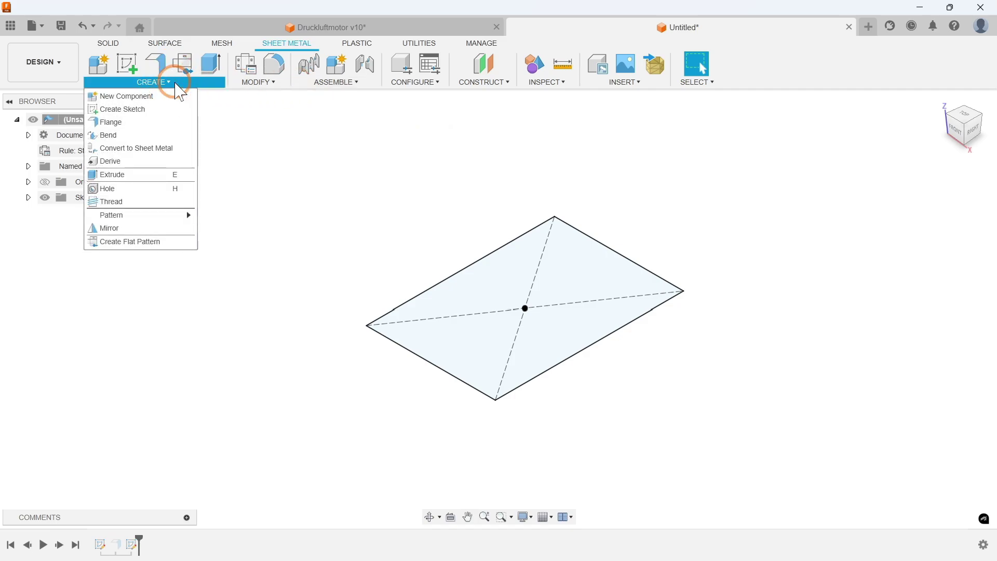
pyautogui.click(115, 122)
pyautogui.click(583, 286)
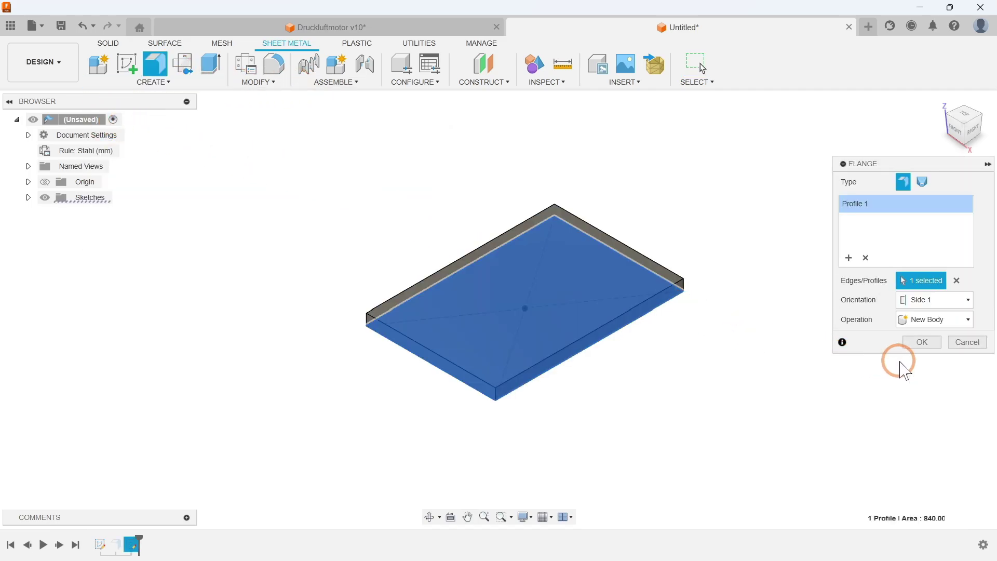
pyautogui.click(920, 344)
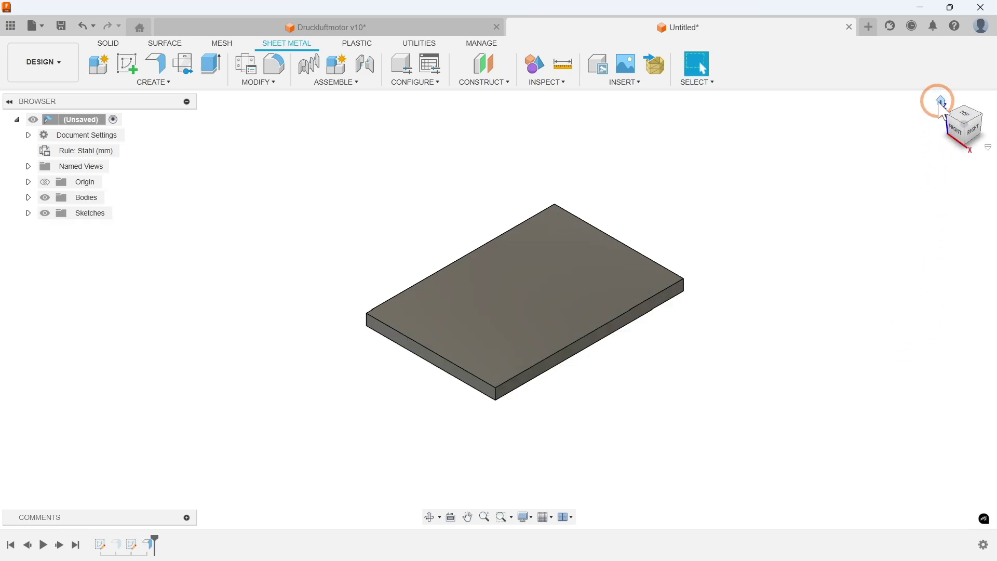
# Set up a flange on the plate's two long lower edges with a height of 16 mm
pyautogui.click(943, 102)
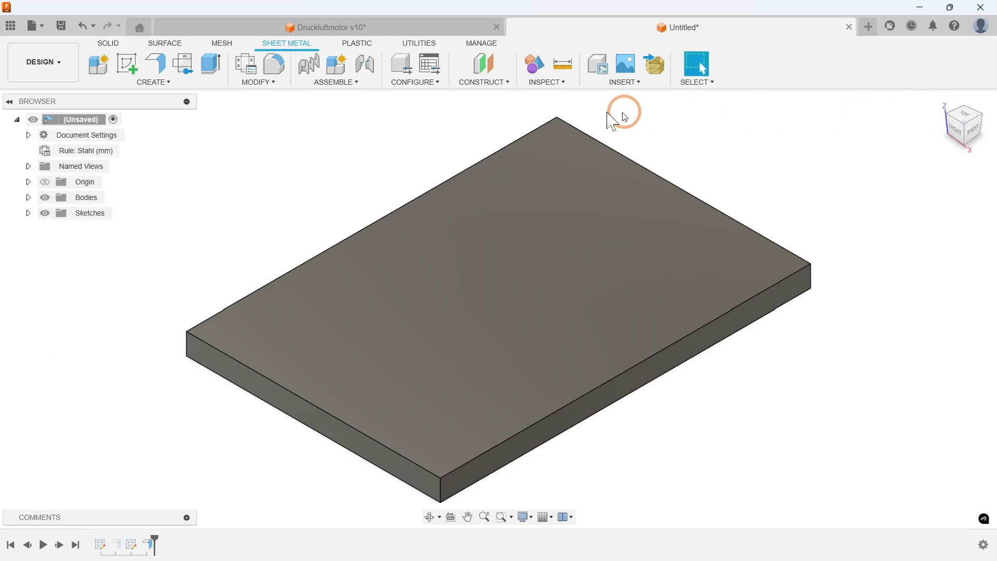
pyautogui.click(155, 65)
pyautogui.click(608, 405)
pyautogui.keyDown('shift'); pyautogui.moveTo(221, 481); pyautogui.dragTo(378, 382, button='middle'); pyautogui.keyUp('shift')
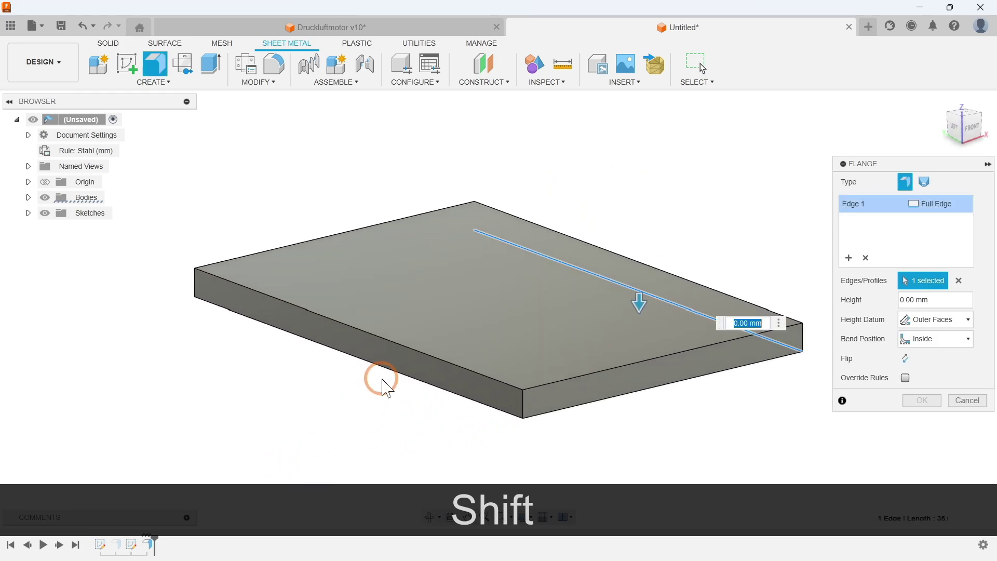
pyautogui.click(383, 367)
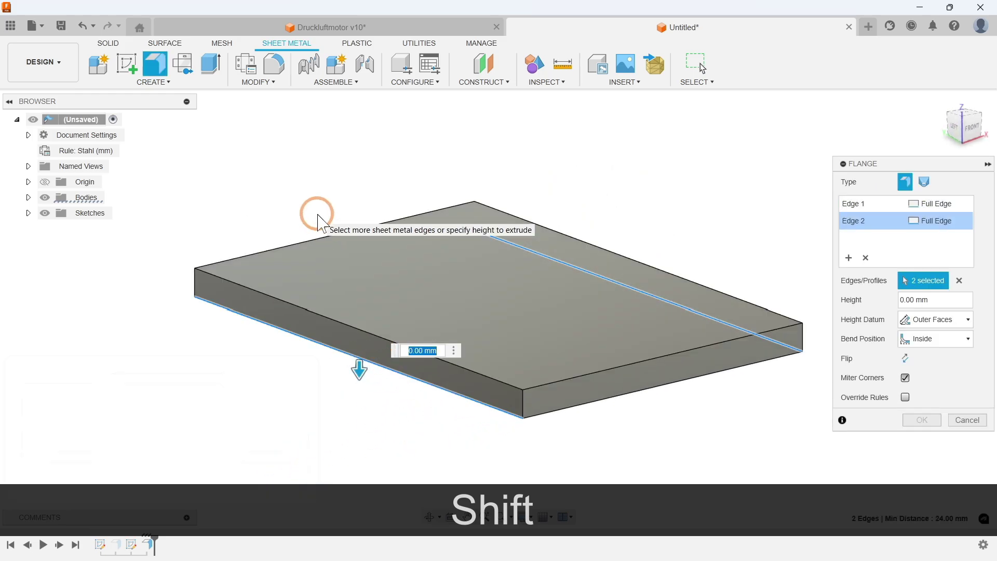
pyautogui.write('16')
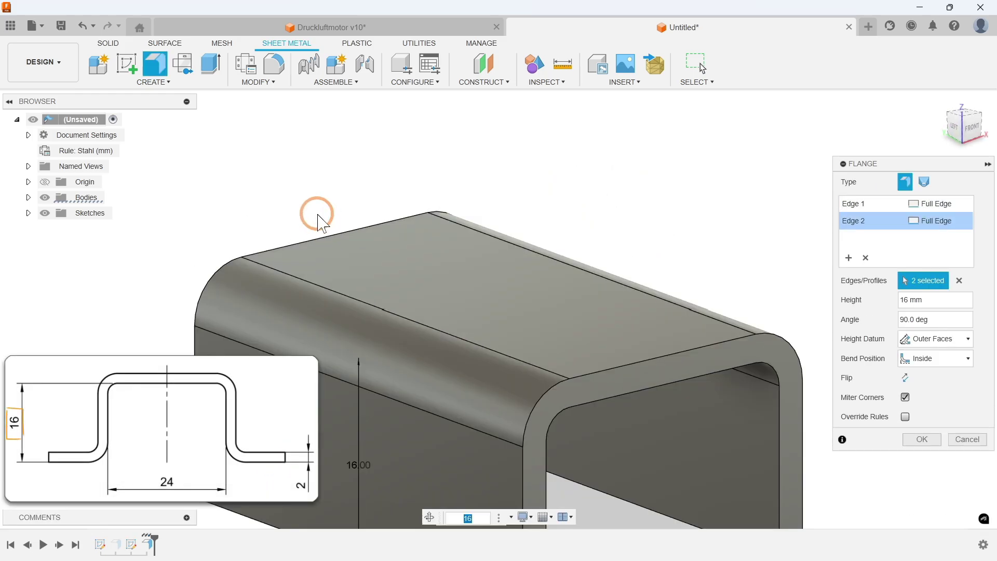
# Set the side flanges' height datum to Inner Faces and their bend position to Outside
pyautogui.scroll(-3, 452, 185)
pyautogui.keyDown('shift'); pyautogui.moveTo(519, 171); pyautogui.dragTo(674, 197, button='middle'); pyautogui.keyUp('shift')
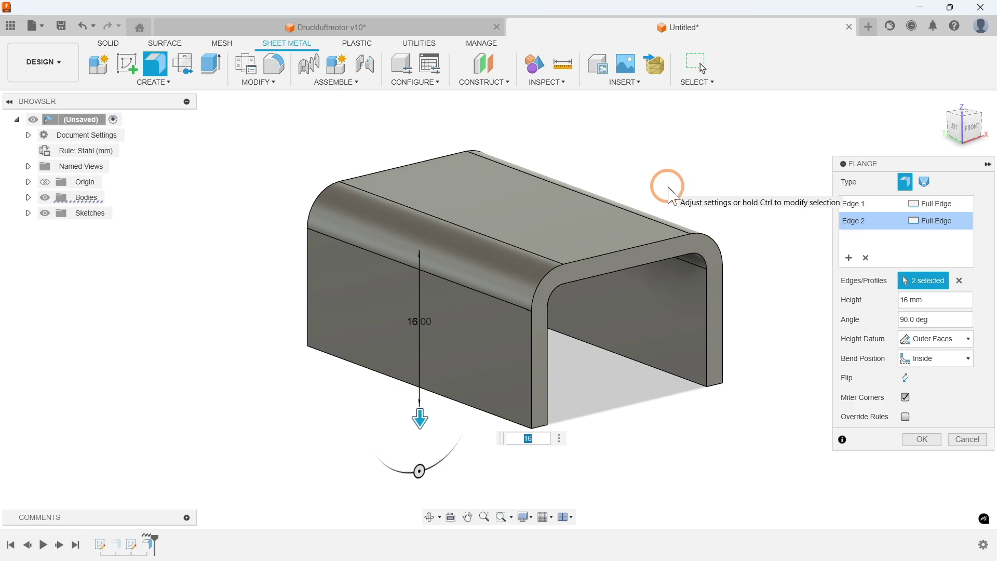
pyautogui.click(932, 340)
pyautogui.click(941, 356)
pyautogui.click(924, 359)
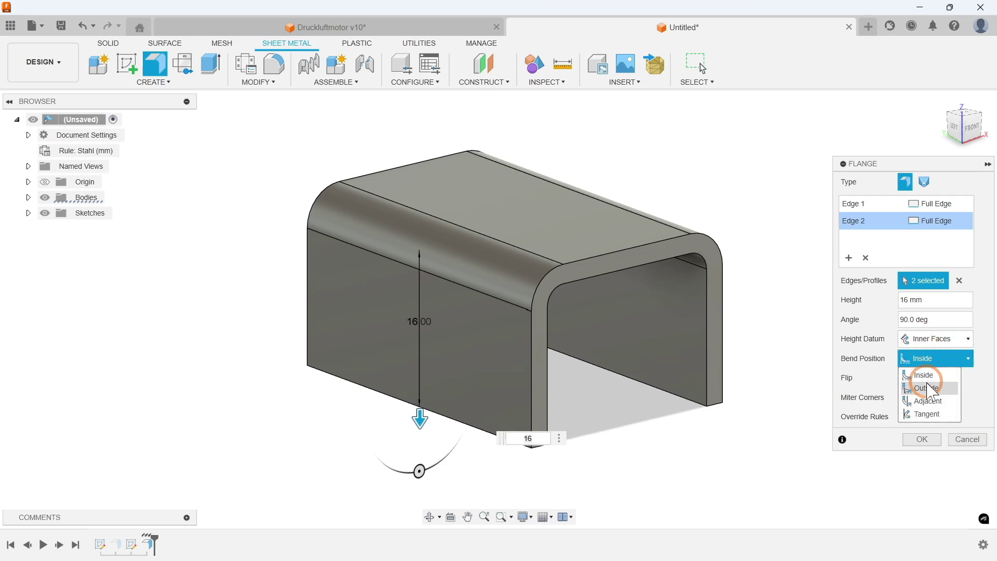
pyautogui.click(927, 388)
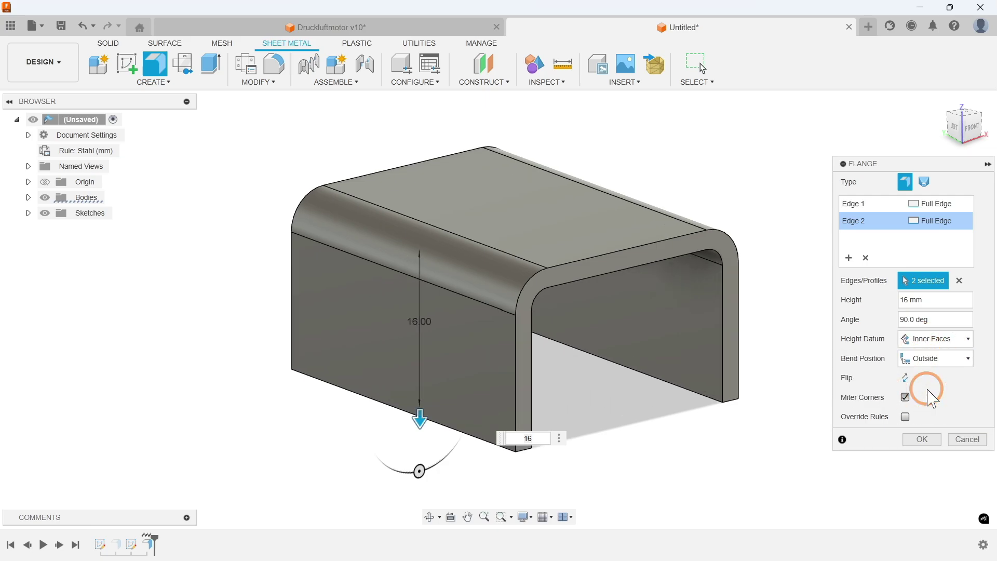
# Try a 45-degree angle for the side flanges, and set the angle back to 90 degrees
pyautogui.click(909, 320)
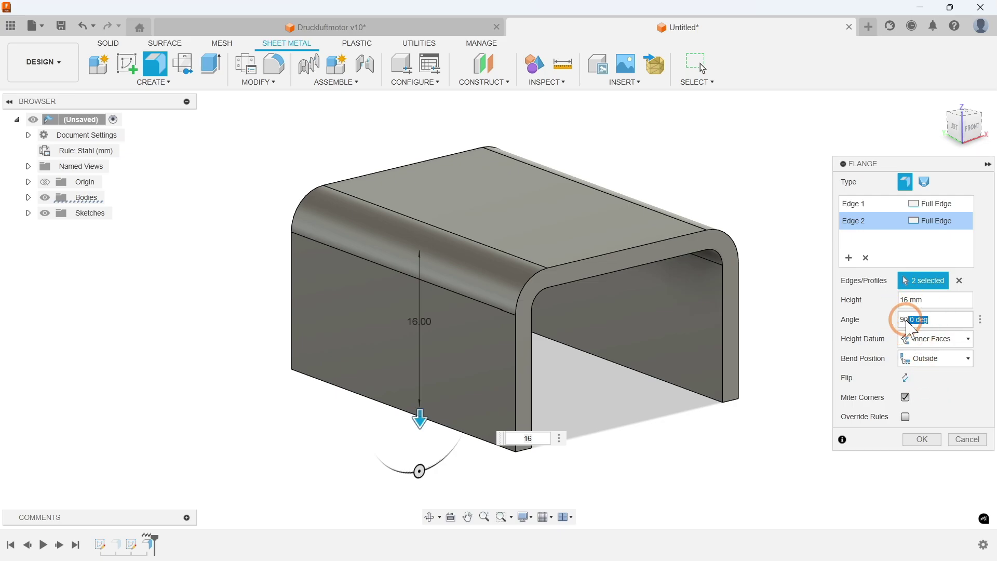
pyautogui.write('45')
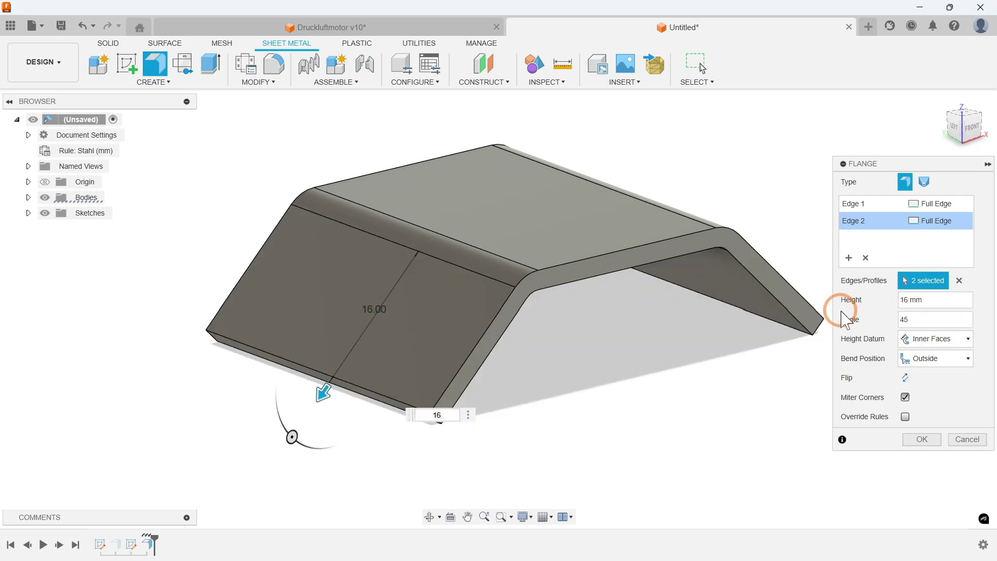
pyautogui.press('BackSpace')
pyautogui.write('90')
# Create the two side flanges on the base plate with the chosen settings
pyautogui.click(924, 441)
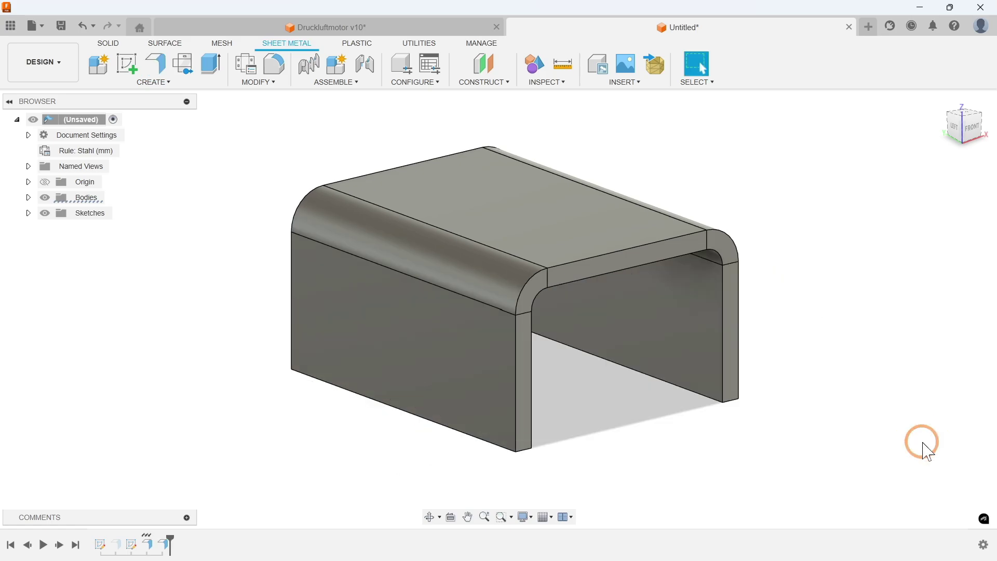
pyautogui.click(942, 101)
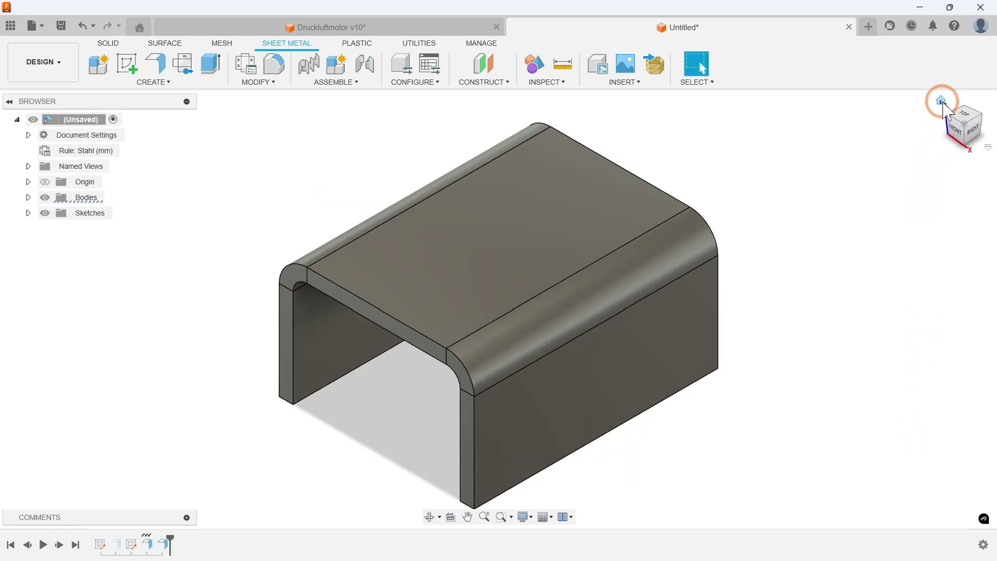
# Measure the clear distance between the inner faces of the two side flanges
pyautogui.keyDown('shift'); pyautogui.moveTo(495, 263); pyautogui.dragTo(314, 347, button='middle'); pyautogui.keyUp('shift')
pyautogui.click(312, 337)
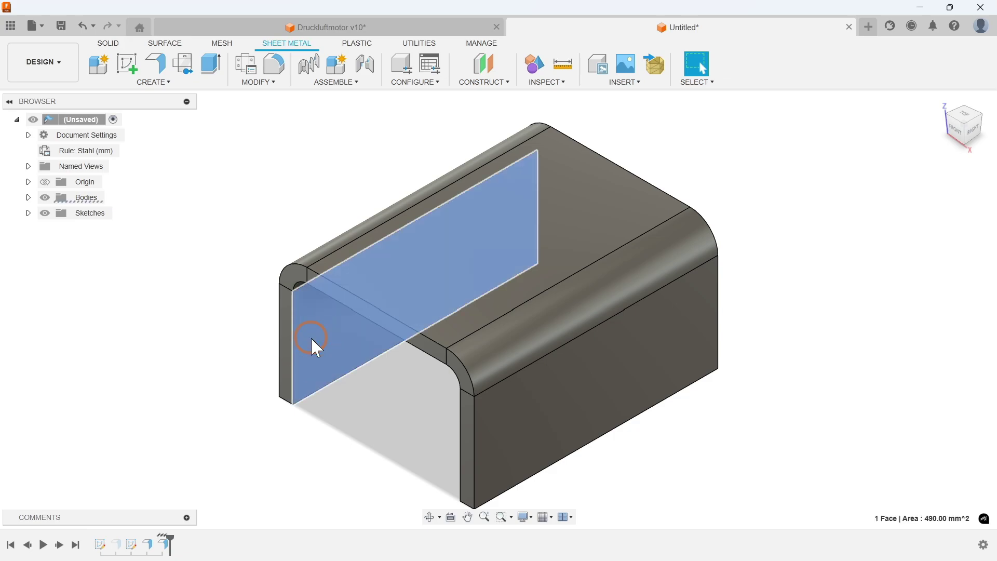
pyautogui.keyDown('shift'); pyautogui.moveTo(311, 338); pyautogui.dragTo(298, 313, button='middle'); pyautogui.keyUp('shift')
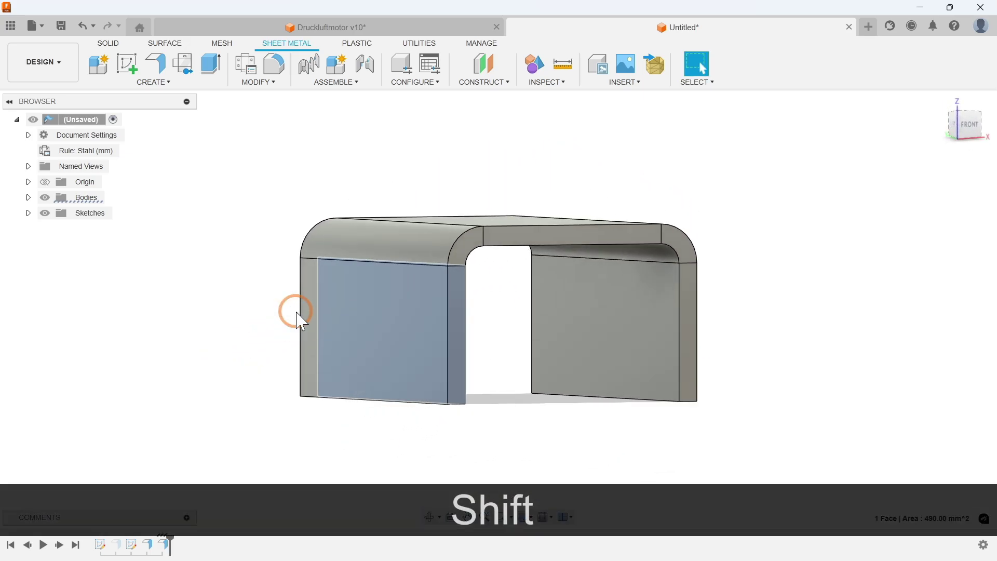
pyautogui.press('ctrl')
pyautogui.keyDown('ctrl'); pyautogui.click(644, 313); pyautogui.keyUp('ctrl')
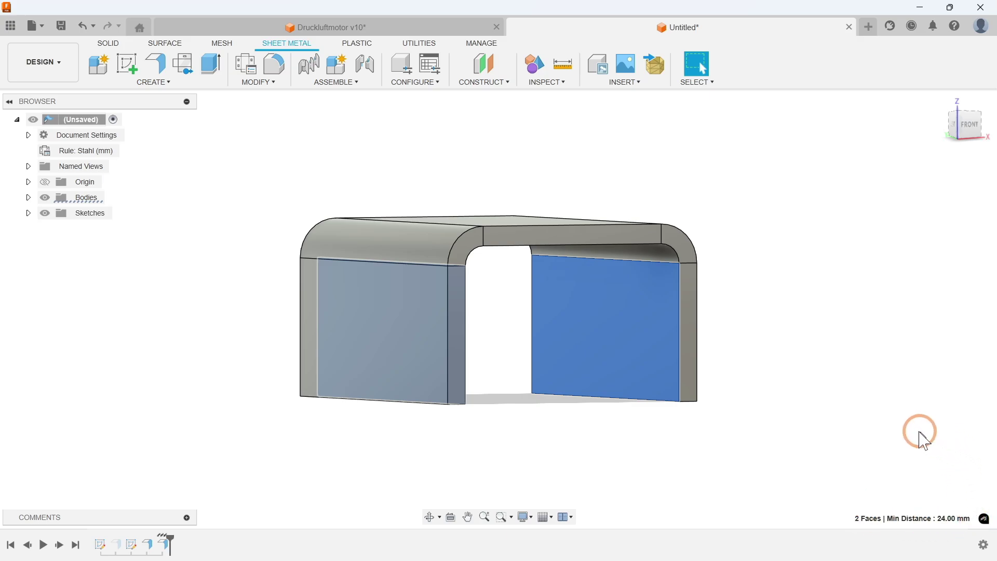
# Measure the distance from the plate's underside to a side flange's lower end face
pyautogui.keyDown('shift'); pyautogui.moveTo(804, 411); pyautogui.dragTo(784, 332, button='middle'); pyautogui.keyUp('shift')
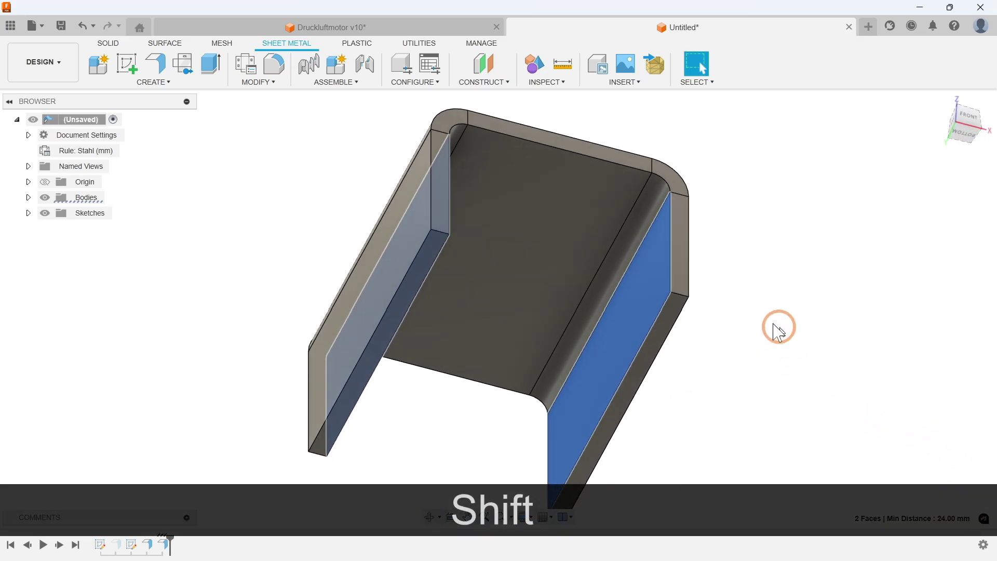
pyautogui.keyDown('shift'); pyautogui.click(527, 248); pyautogui.keyUp('shift')
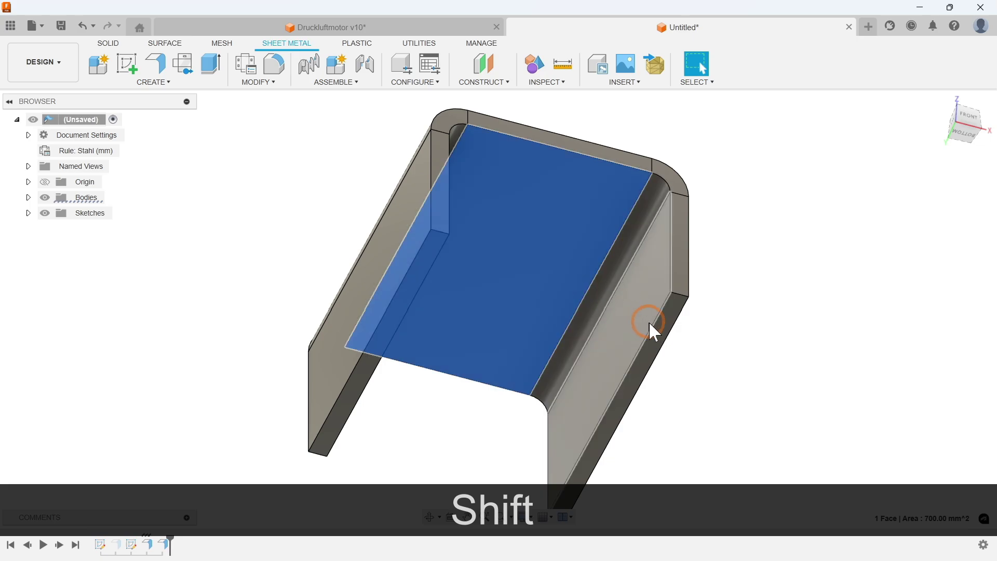
pyautogui.keyDown('ctrl'); pyautogui.click(670, 338); pyautogui.keyUp('ctrl')
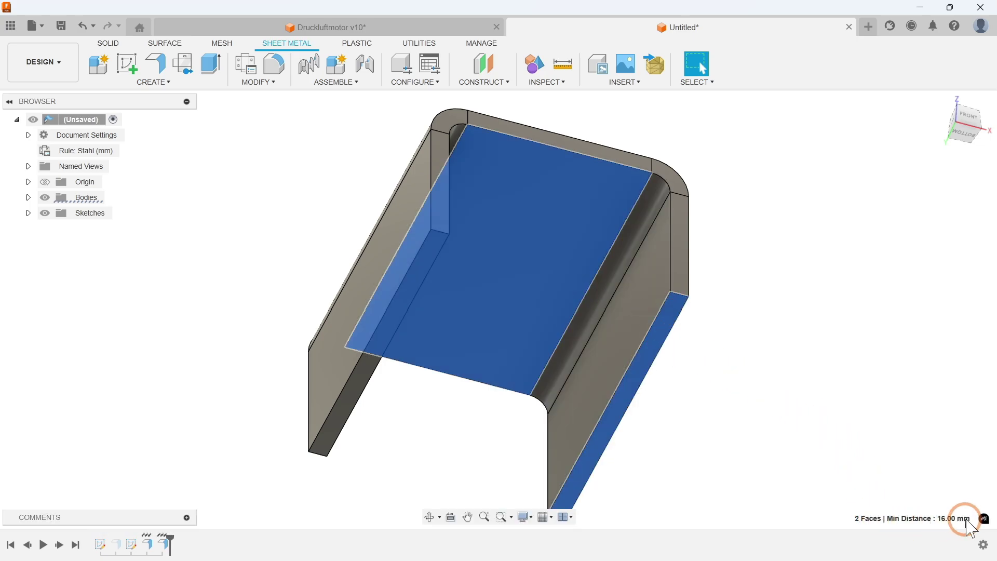
pyautogui.click(962, 482)
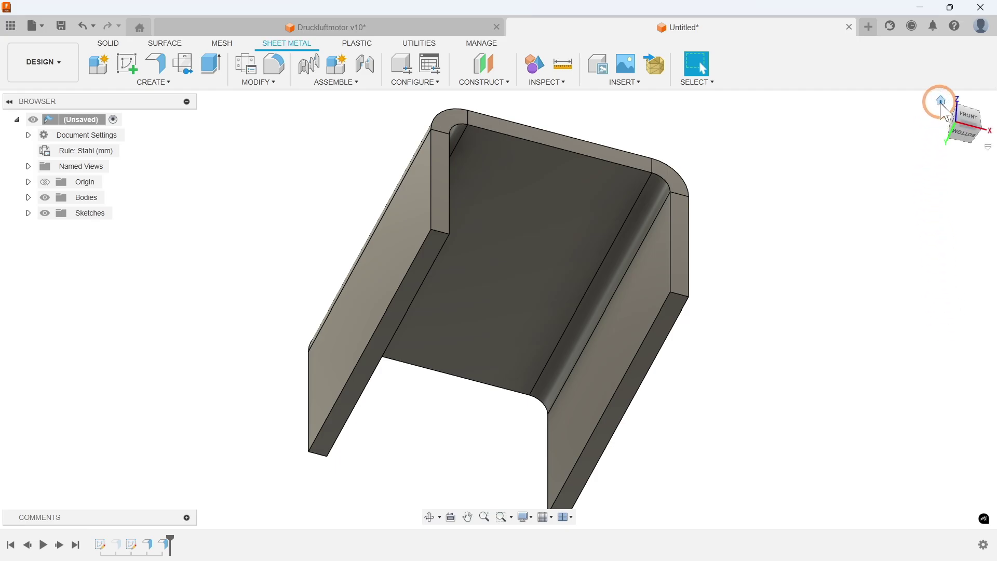
pyautogui.click(941, 102)
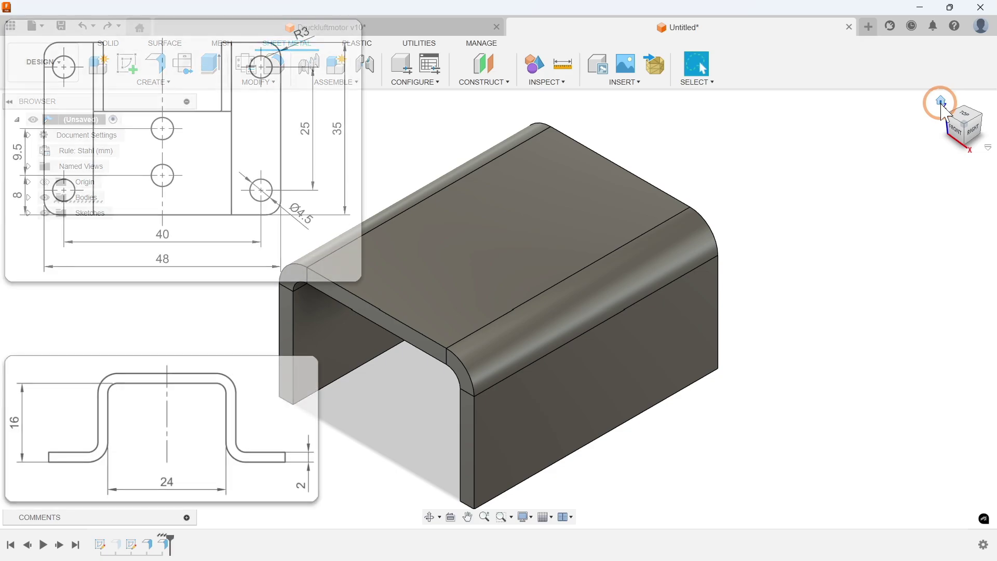
# Set up outward flanges 12 mm high on the outer lower edges of both side flanges
pyautogui.click(155, 64)
pyautogui.click(638, 429)
pyautogui.keyDown('shift'); pyautogui.moveTo(356, 435); pyautogui.dragTo(382, 416, button='middle'); pyautogui.keyUp('shift')
pyautogui.click(379, 415)
pyautogui.write('12')
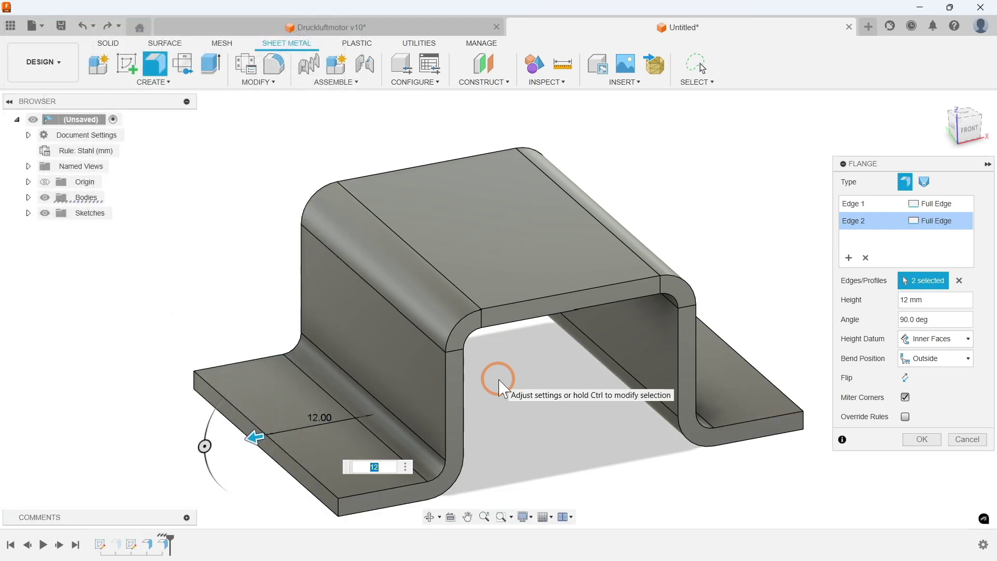
# Set the foot flanges' height datum to Outer Faces and bend position to Inside, and create them
pyautogui.click(919, 339)
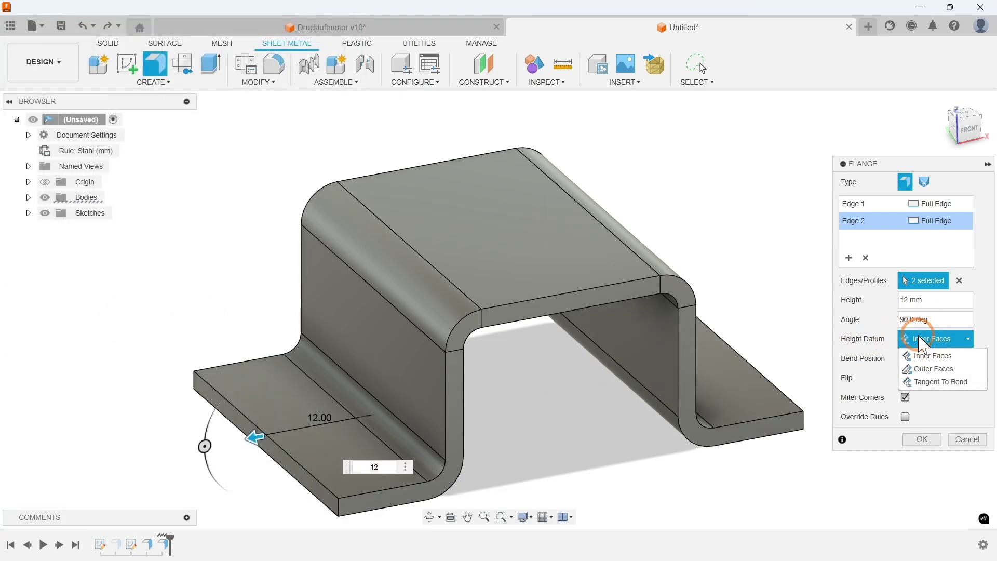
pyautogui.click(933, 368)
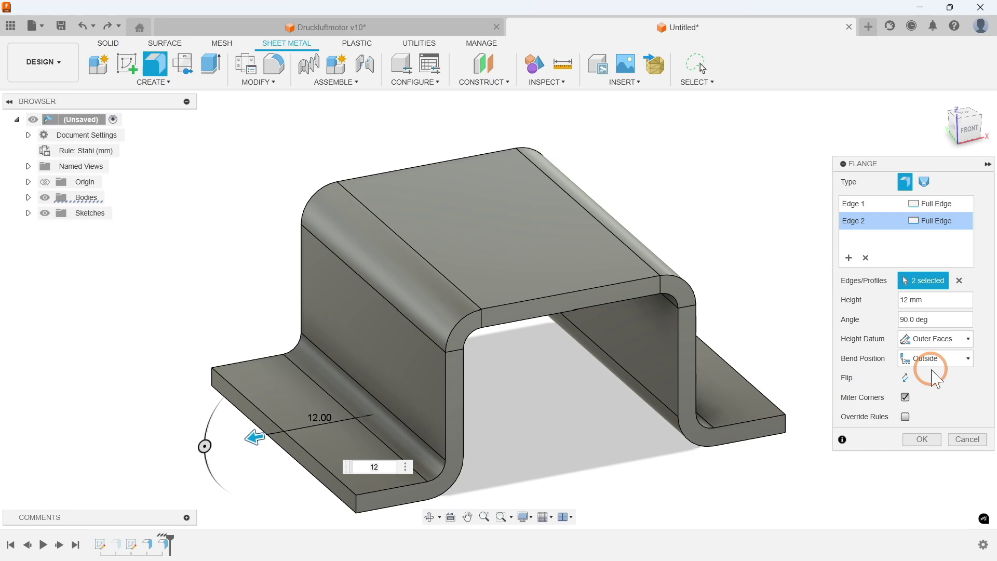
pyautogui.click(934, 362)
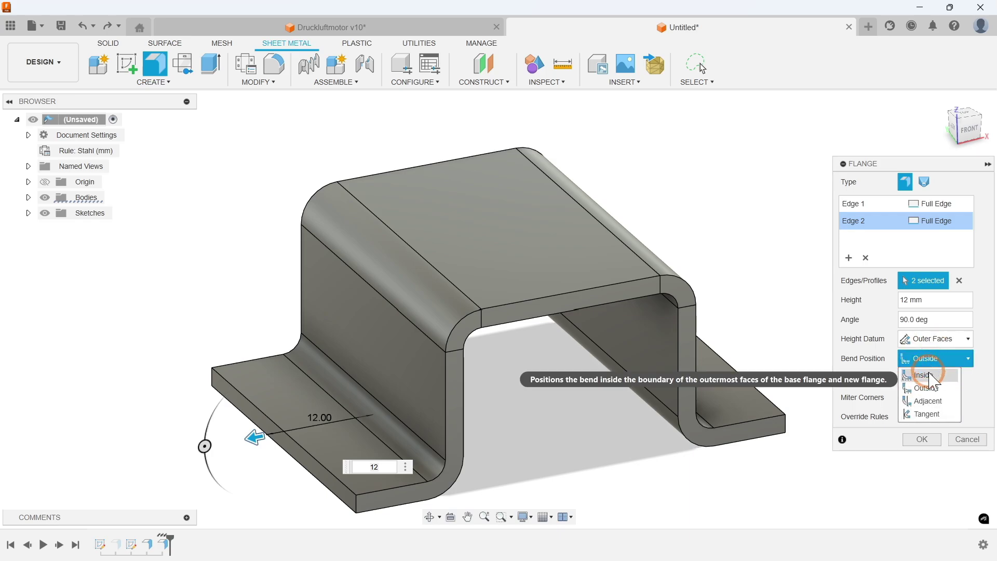
pyautogui.click(931, 373)
pyautogui.click(922, 439)
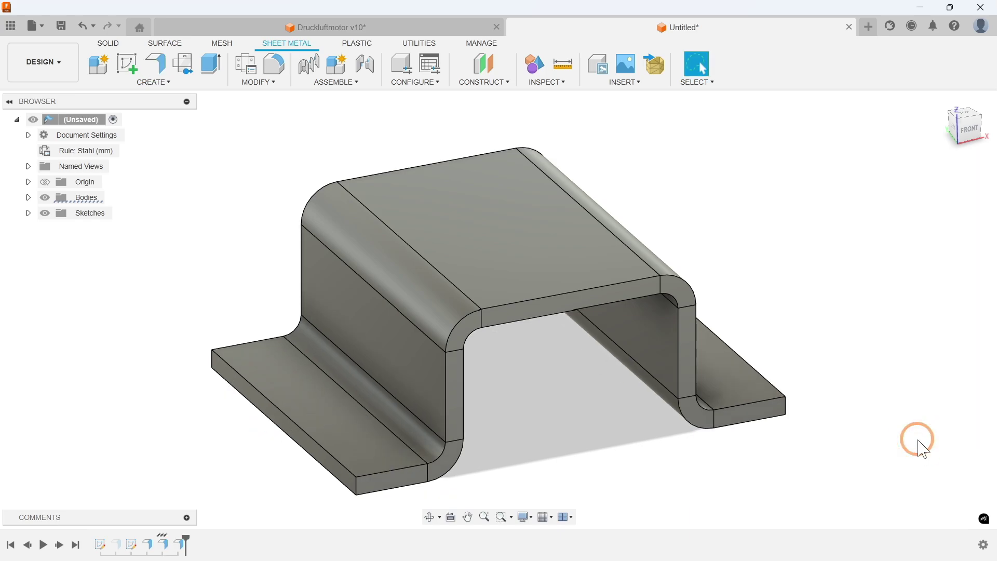
pyautogui.click(941, 101)
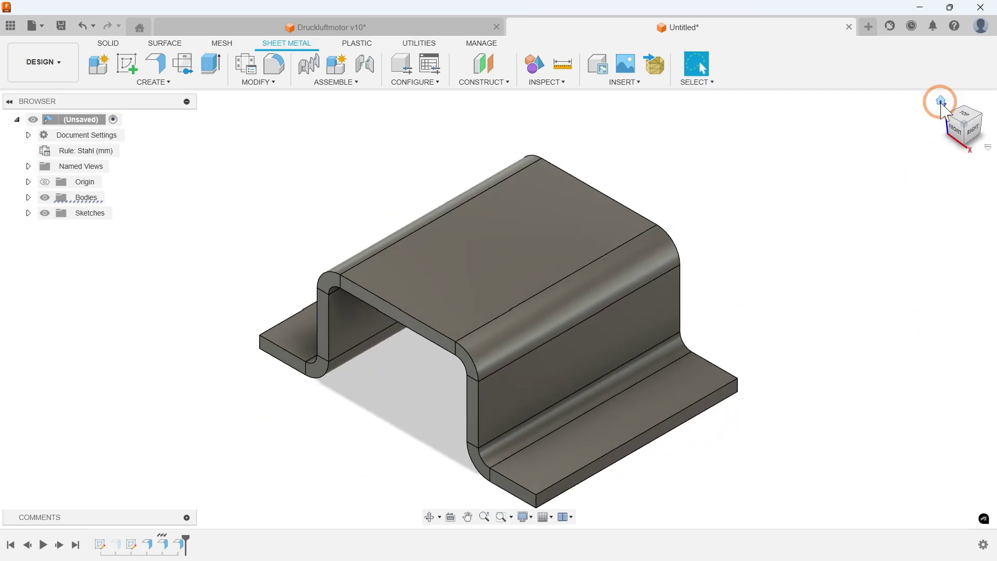
# Measure the distance between the bracket's two inner side faces with the Measure tool
pyautogui.click(548, 82)
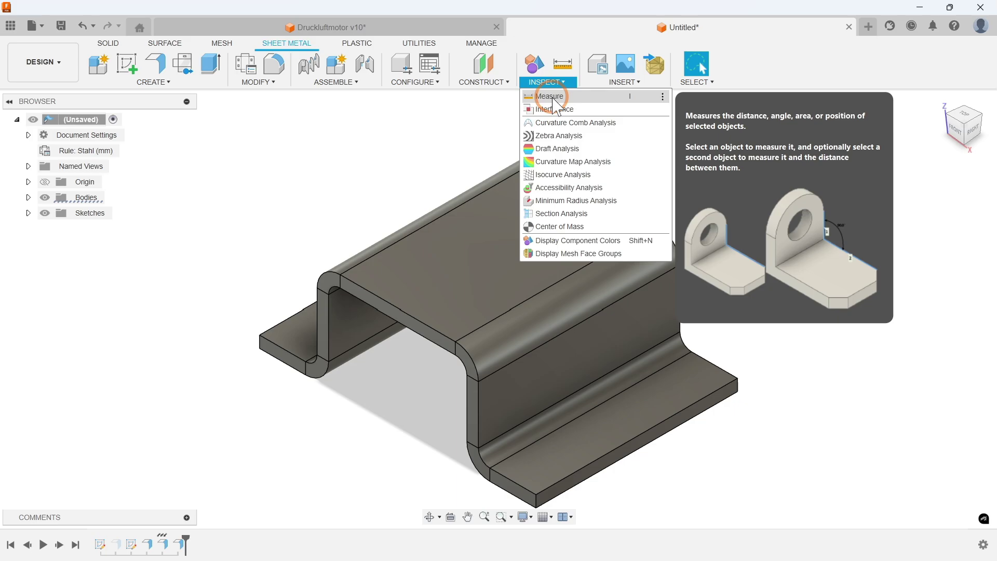
pyautogui.click(551, 97)
pyautogui.click(351, 329)
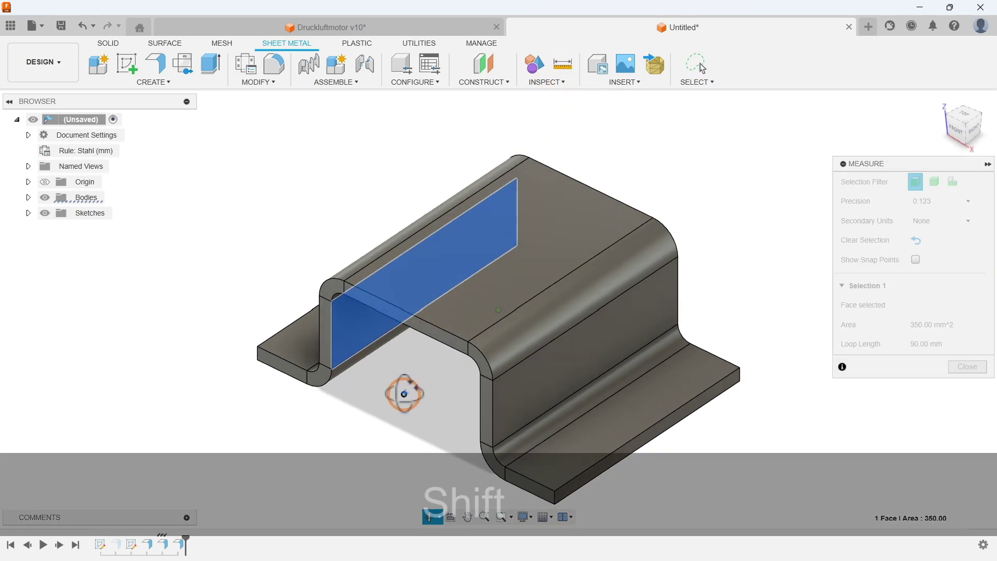
pyautogui.keyDown('shift'); pyautogui.moveTo(400, 391); pyautogui.dragTo(489, 372, button='middle'); pyautogui.keyUp('shift')
pyautogui.click(589, 315)
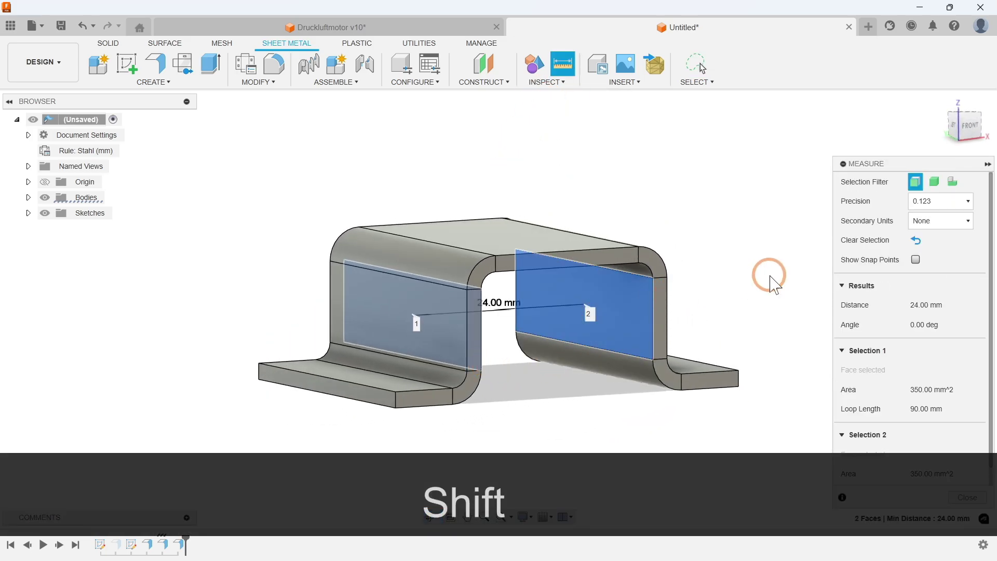
# Clear the measurement selection and measure the height from a foot's underside to the underside of the top plate
pyautogui.click(916, 241)
pyautogui.keyDown('shift'); pyautogui.moveTo(470, 312); pyautogui.dragTo(351, 332, button='middle'); pyautogui.keyUp('shift')
pyautogui.click(351, 332)
pyautogui.click(494, 256)
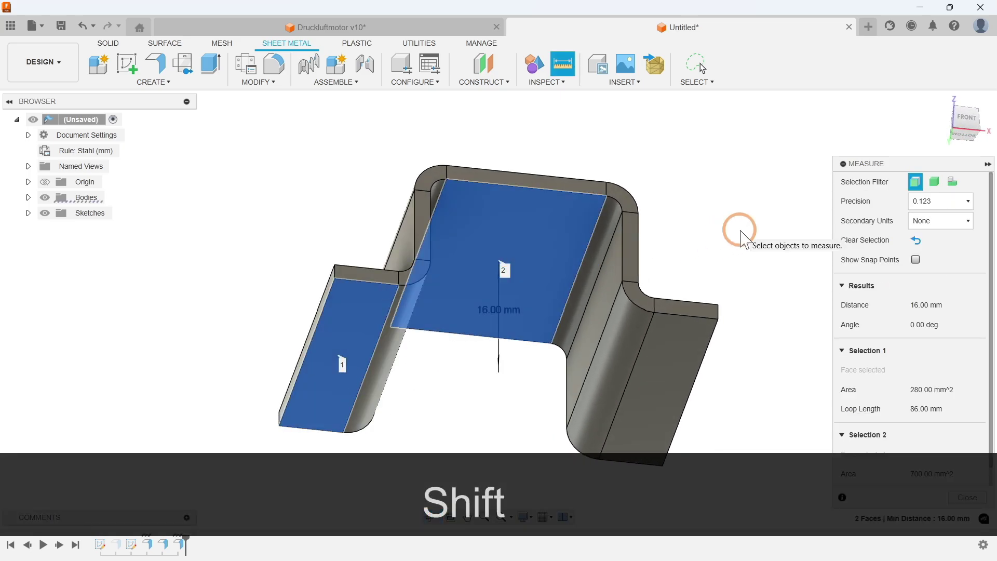
pyautogui.keyDown('shift'); pyautogui.moveTo(736, 224); pyautogui.dragTo(724, 260, button='middle'); pyautogui.keyUp('shift')
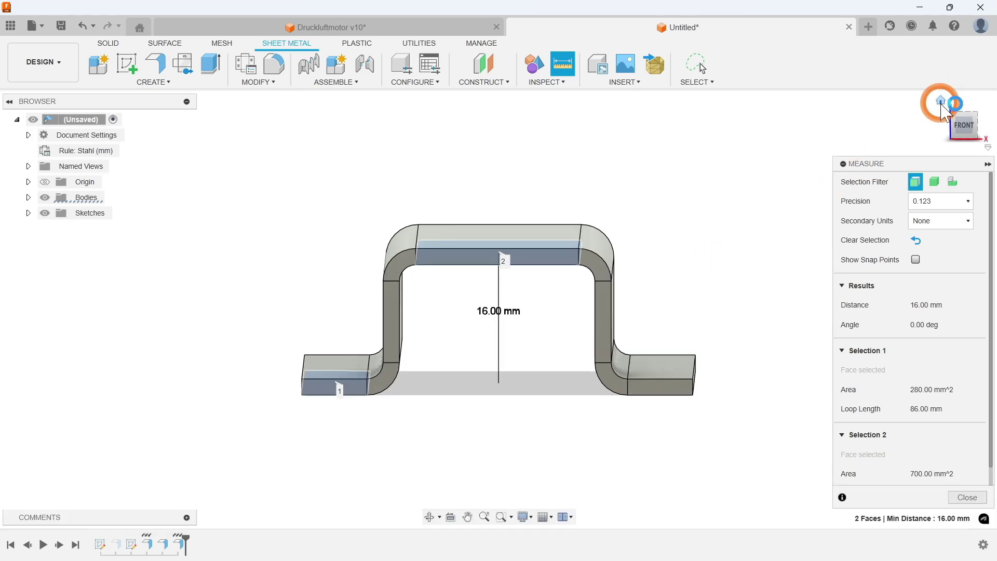
pyautogui.click(941, 101)
pyautogui.press('Escape')
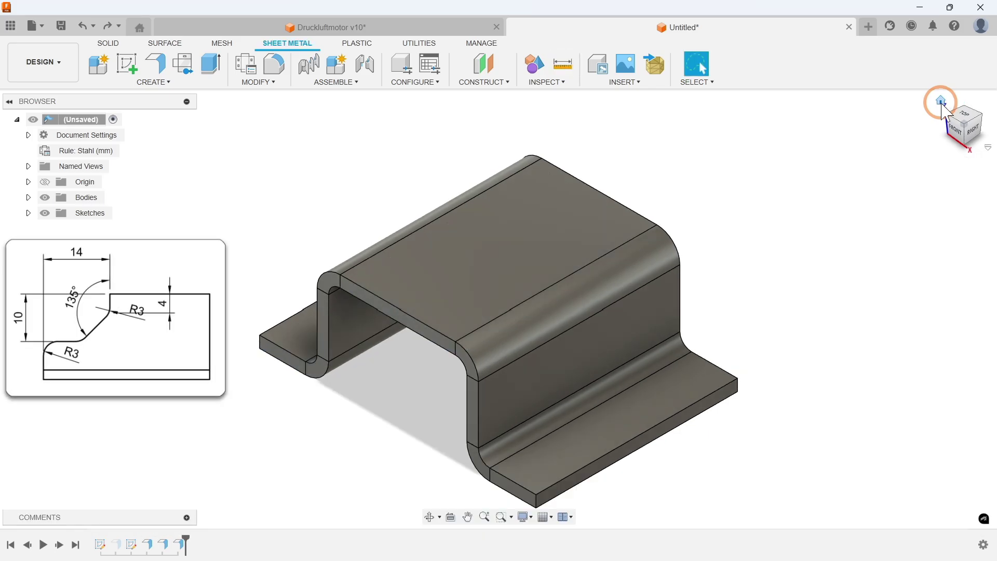
# Sketch a closed cutout profile with a slanted lower corner on the outer side wall, starting on the wall's end edge
pyautogui.click(120, 70)
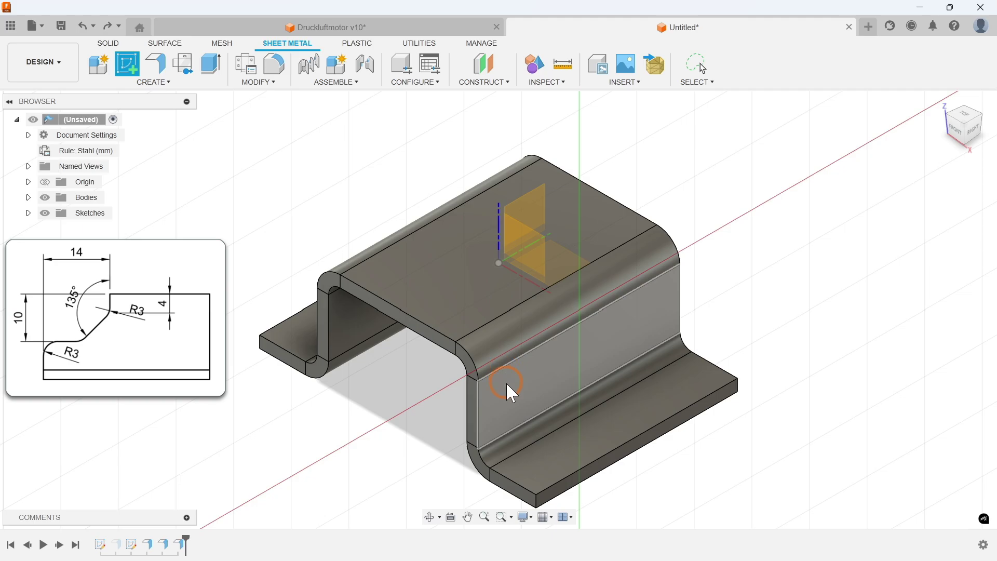
pyautogui.click(507, 382)
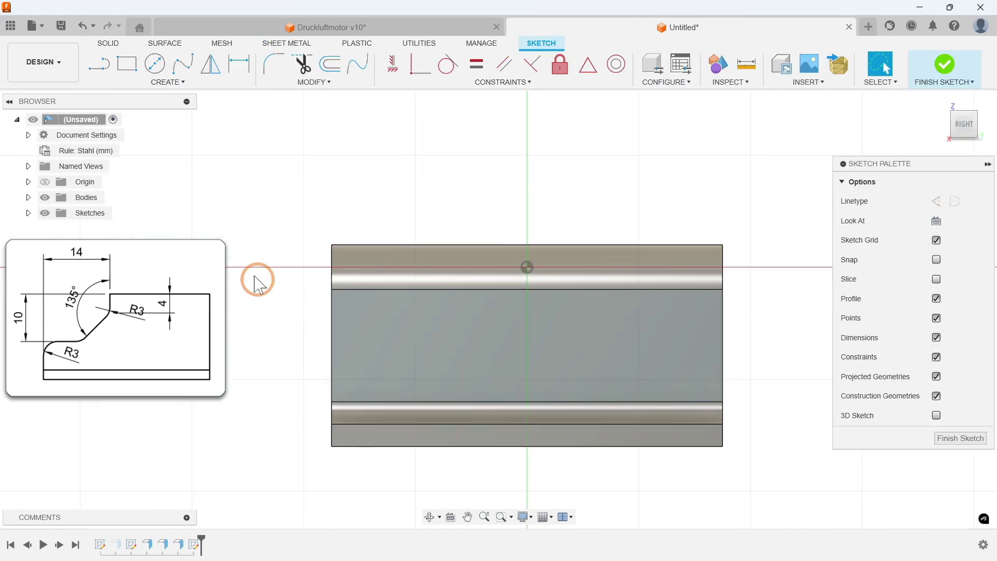
pyautogui.click(99, 64)
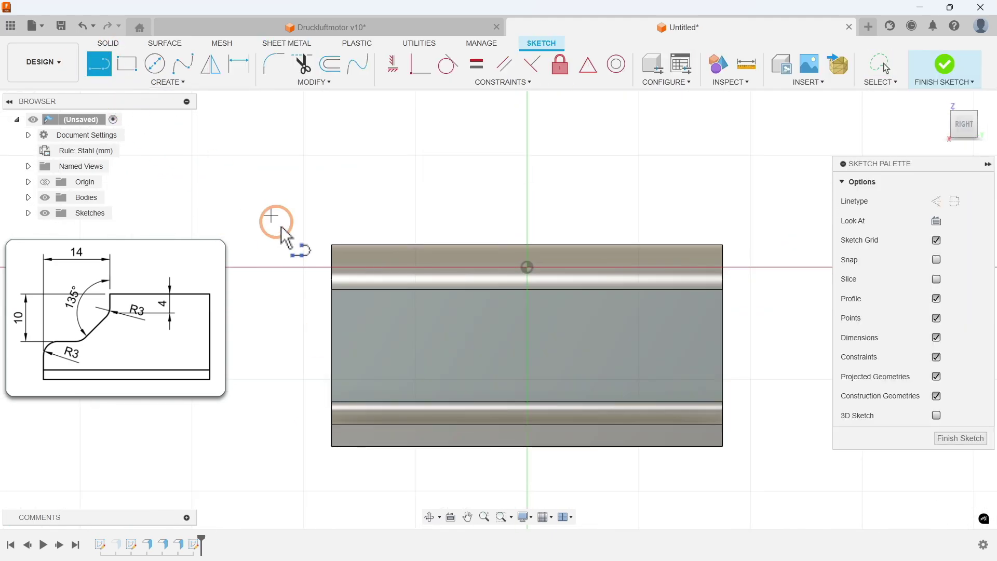
pyautogui.click(331, 330)
pyautogui.click(375, 331)
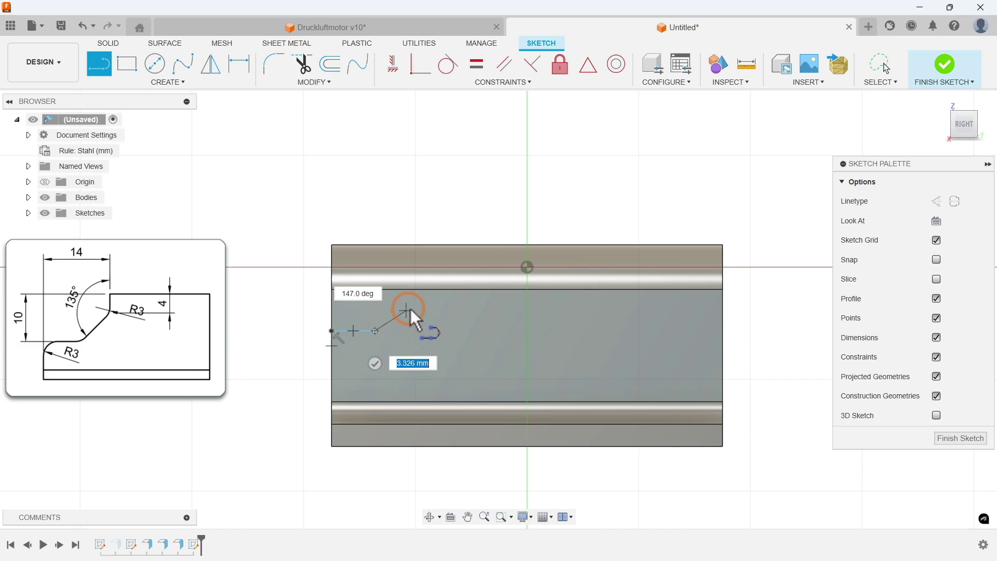
pyautogui.click(431, 298)
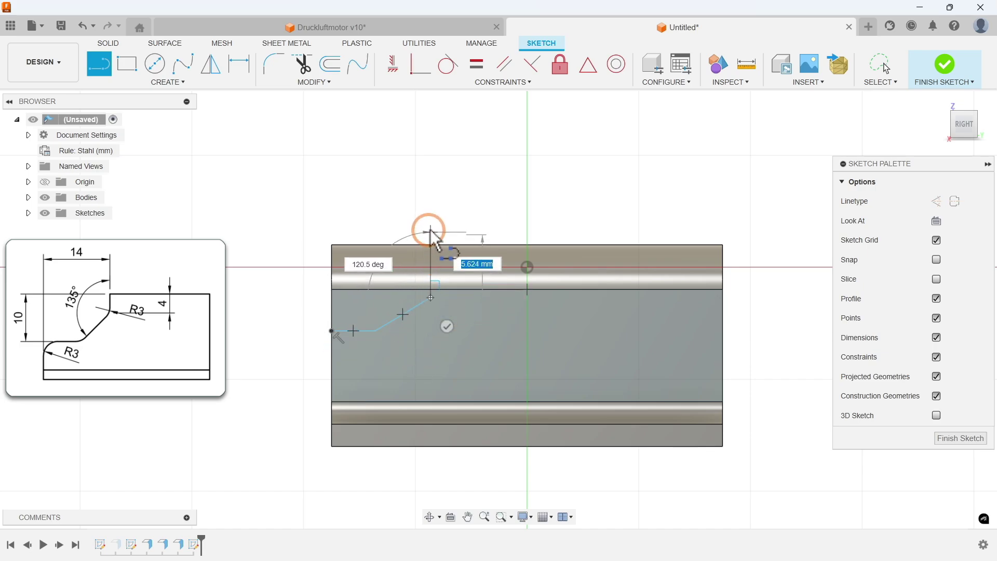
pyautogui.click(430, 221)
pyautogui.click(323, 221)
pyautogui.click(331, 331)
pyautogui.press('Escape')
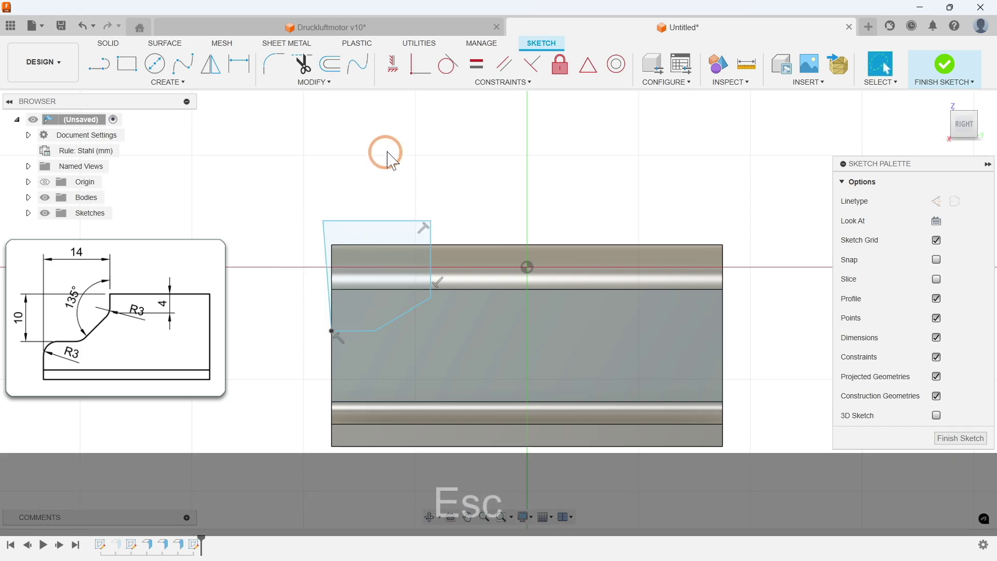
# Constrain the cutout profile's outer line to vertical and its top line to the bracket's upper edge
pyautogui.click(393, 65)
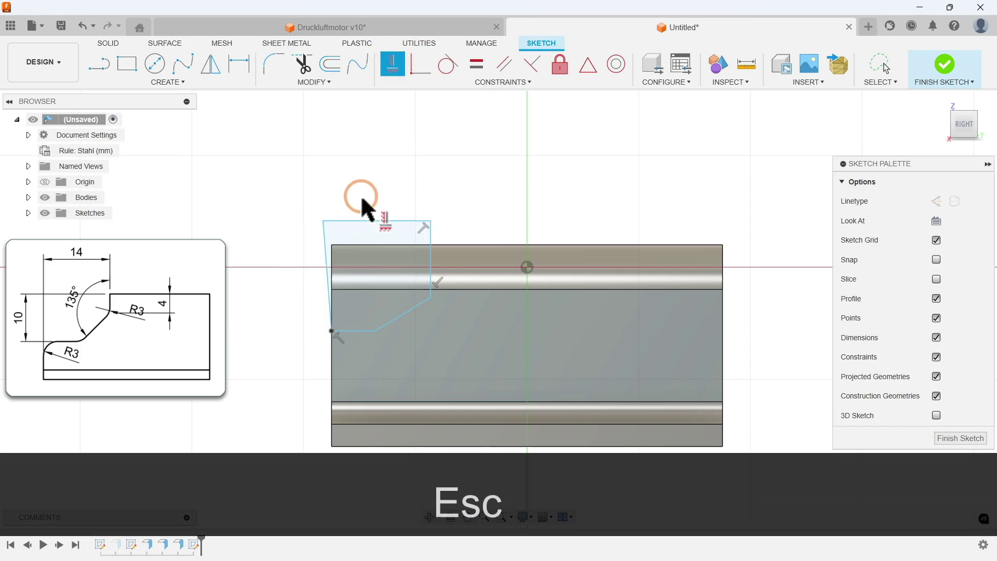
pyautogui.click(325, 255)
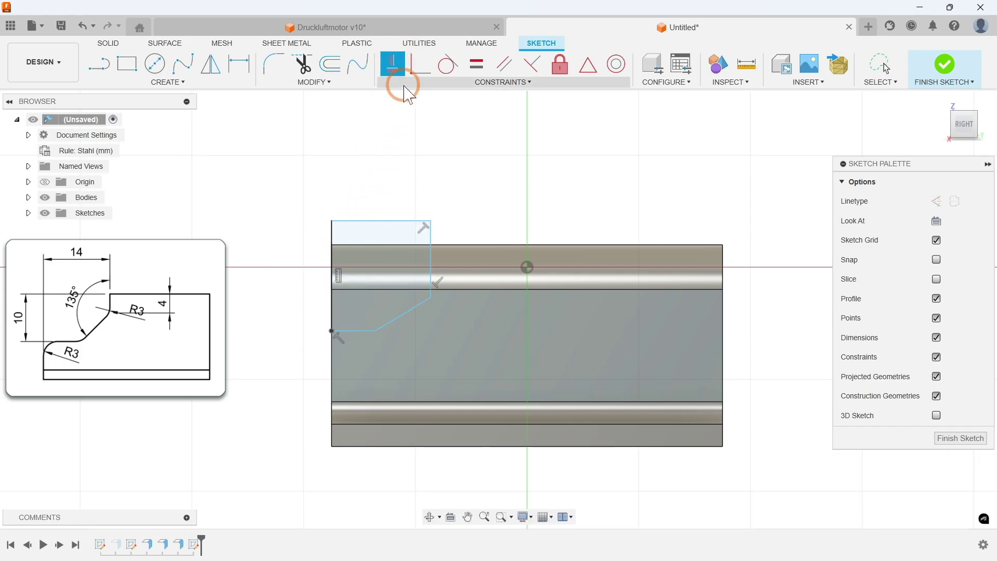
pyautogui.click(420, 65)
pyautogui.click(441, 244)
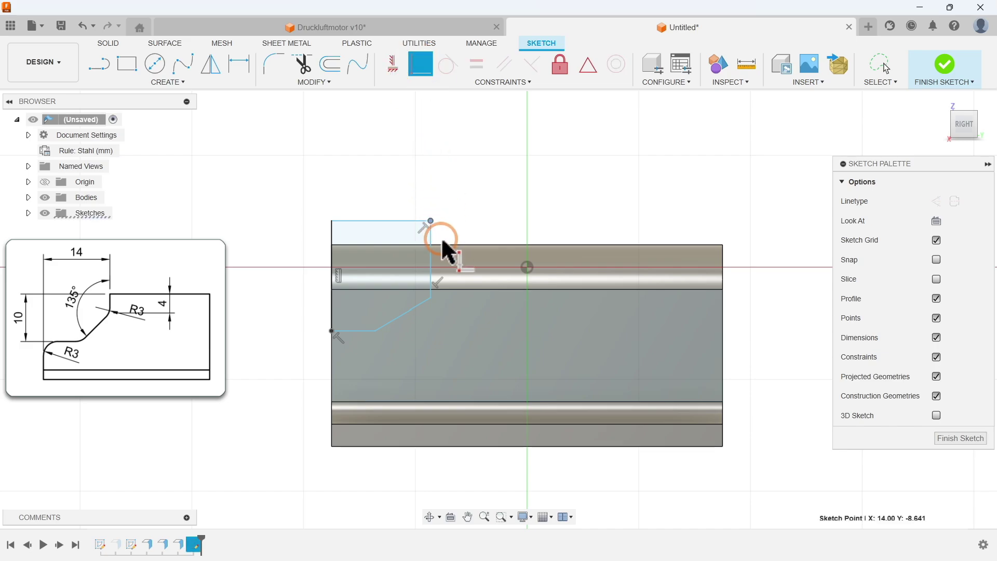
# Dimension the angle between the profile's slanted line and its inner vertical line at 135 degrees
pyautogui.scroll(1, 395, 314)
pyautogui.scroll(1, 395, 325)
pyautogui.press('d')
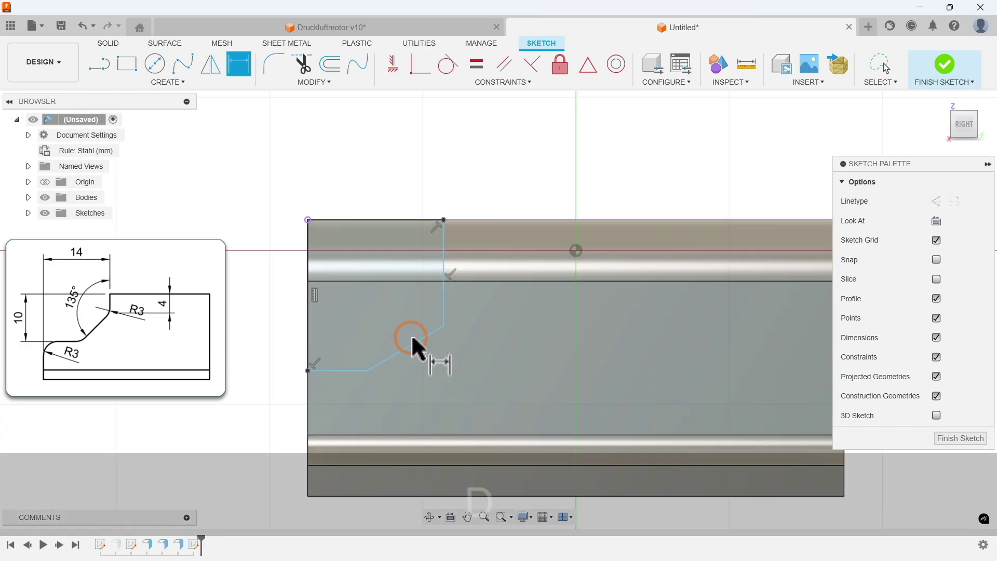
pyautogui.click(411, 337)
pyautogui.click(434, 308)
pyautogui.click(411, 312)
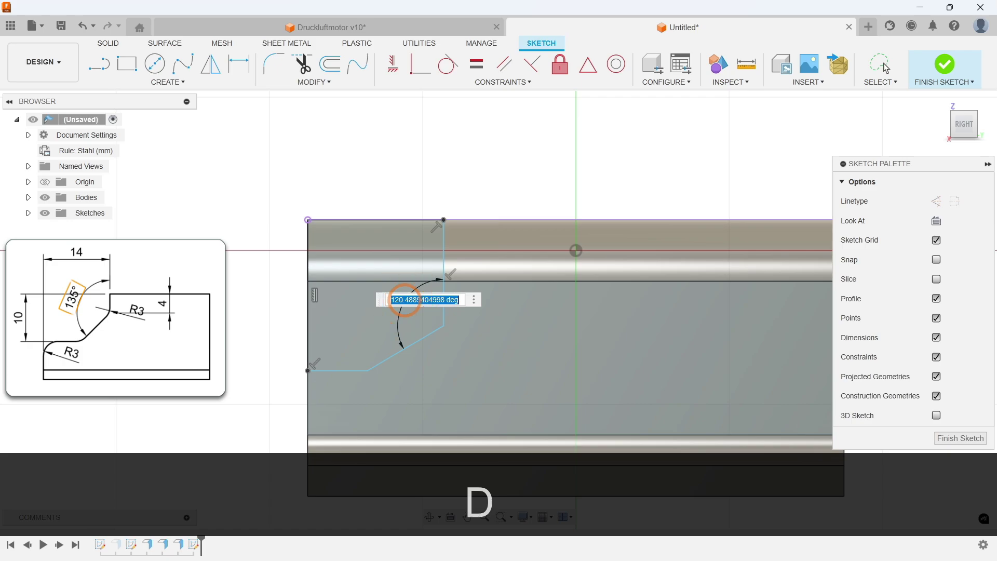
pyautogui.write('135')
pyautogui.press('Return')
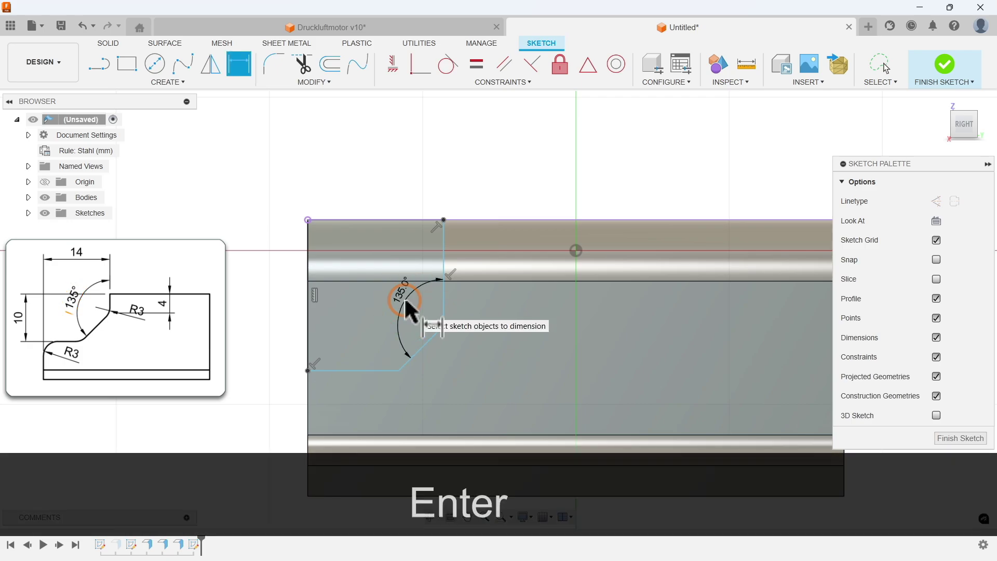
# Dimension the slanted line's upper end point 4 mm below the bracket's upper edge
pyautogui.click(470, 220)
pyautogui.click(495, 264)
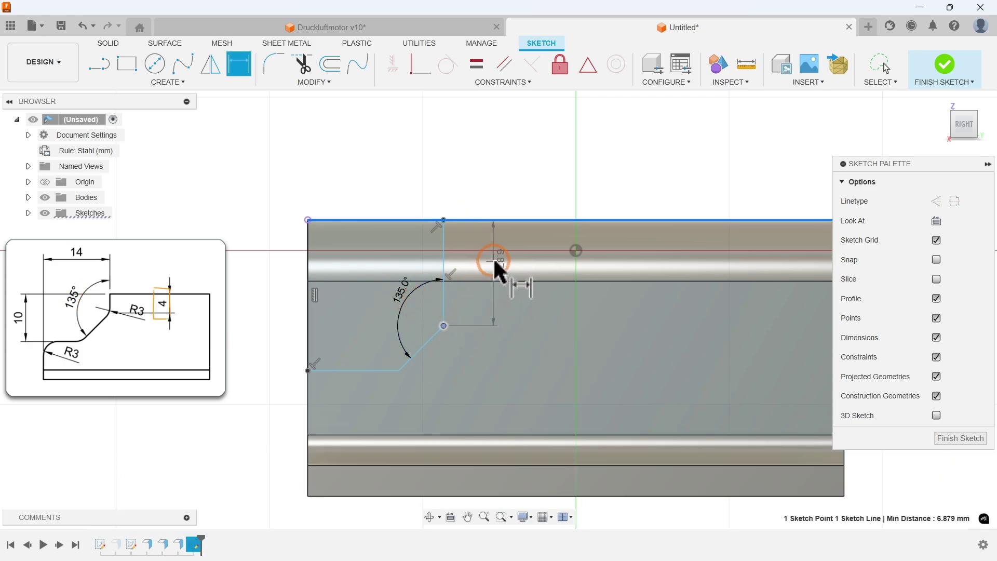
pyautogui.write('4')
pyautogui.press('Return')
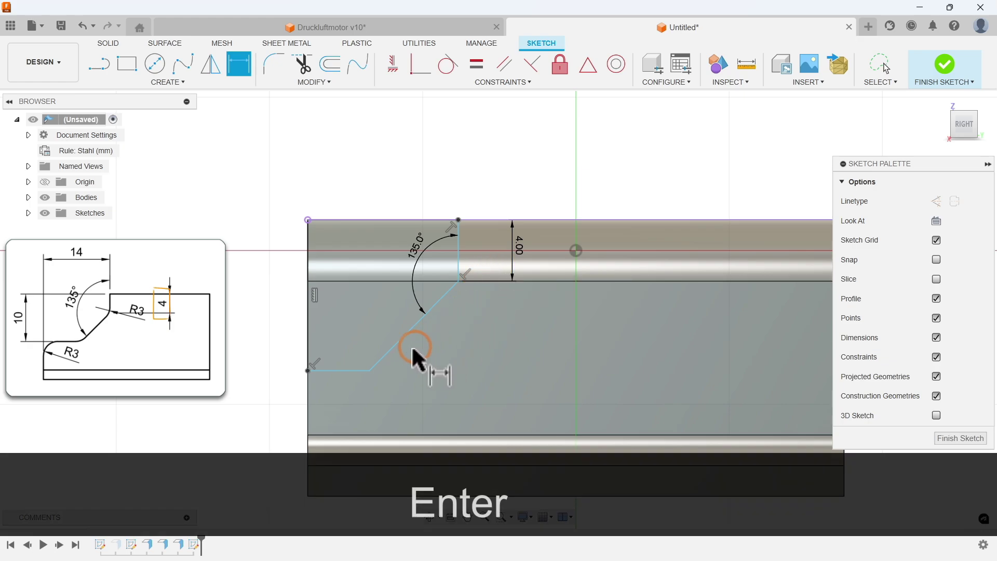
# Dimension the cutout profile's lower horizontal line 10 mm below its top line
pyautogui.click(344, 370)
pyautogui.click(395, 220)
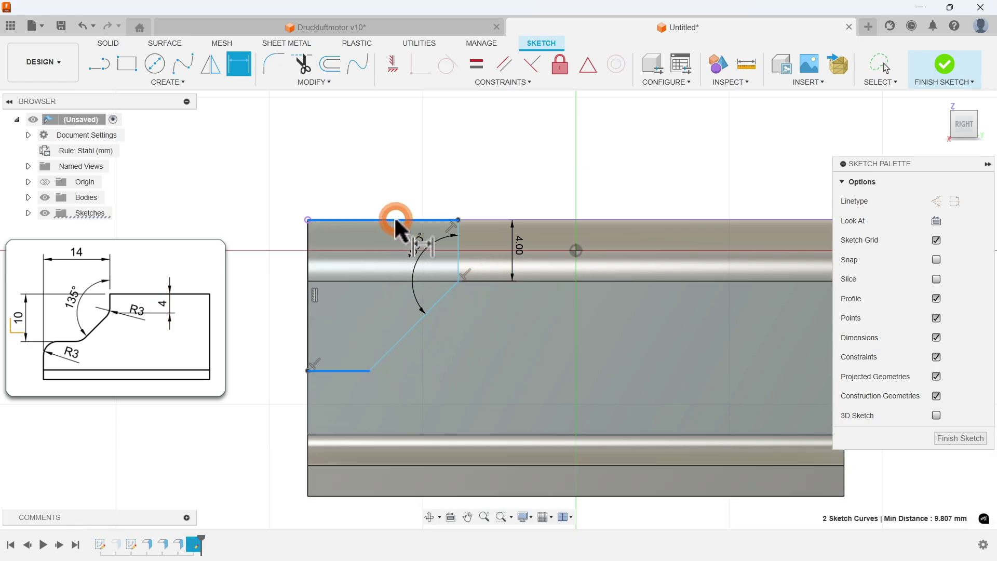
pyautogui.click(242, 292)
pyautogui.write('10')
pyautogui.press('Return')
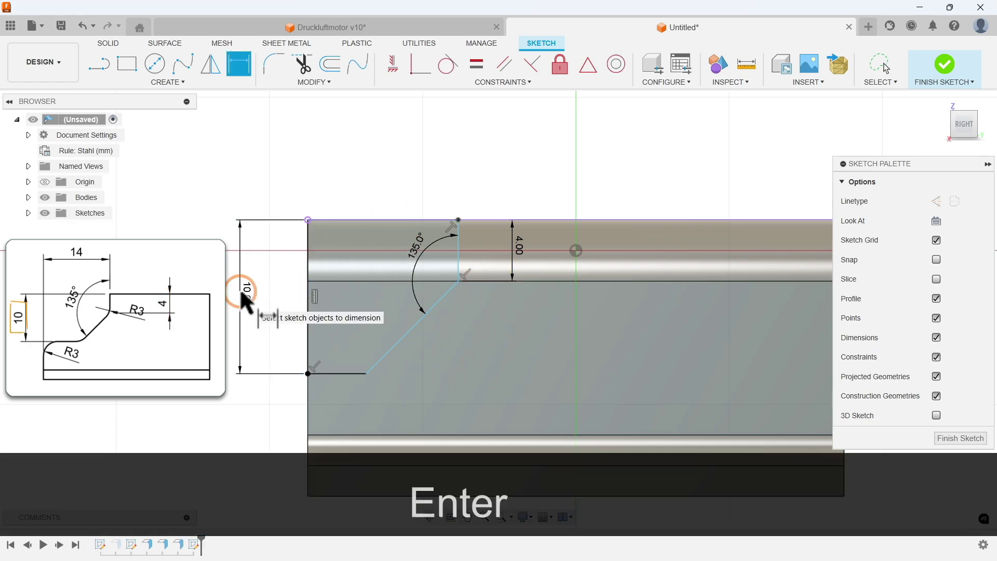
# Dimension the profile's width at 14 mm between its outer and inner vertical lines, and finish the sketch
pyautogui.click(309, 319)
pyautogui.click(458, 256)
pyautogui.click(380, 164)
pyautogui.write('14')
pyautogui.press('Return')
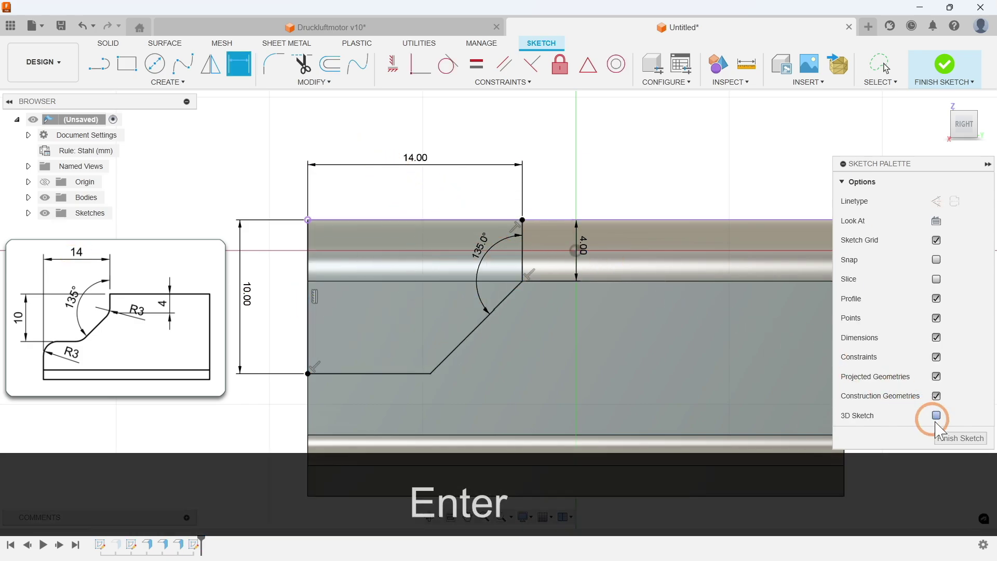
pyautogui.click(959, 439)
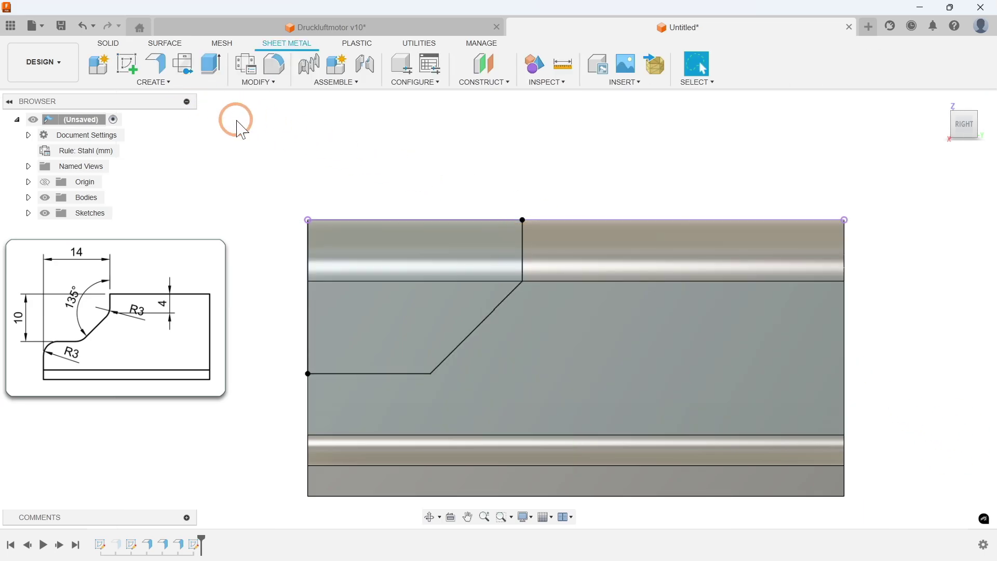
# Extrude both regions of the cutout profile as a cut with extent All through both side walls of the bracket
pyautogui.press('e')
pyautogui.click(399, 312)
pyautogui.click(467, 251)
pyautogui.scroll(-3, 551, 239)
pyautogui.keyDown('shift'); pyautogui.moveTo(552, 239); pyautogui.dragTo(676, 312, button='middle'); pyautogui.keyUp('shift')
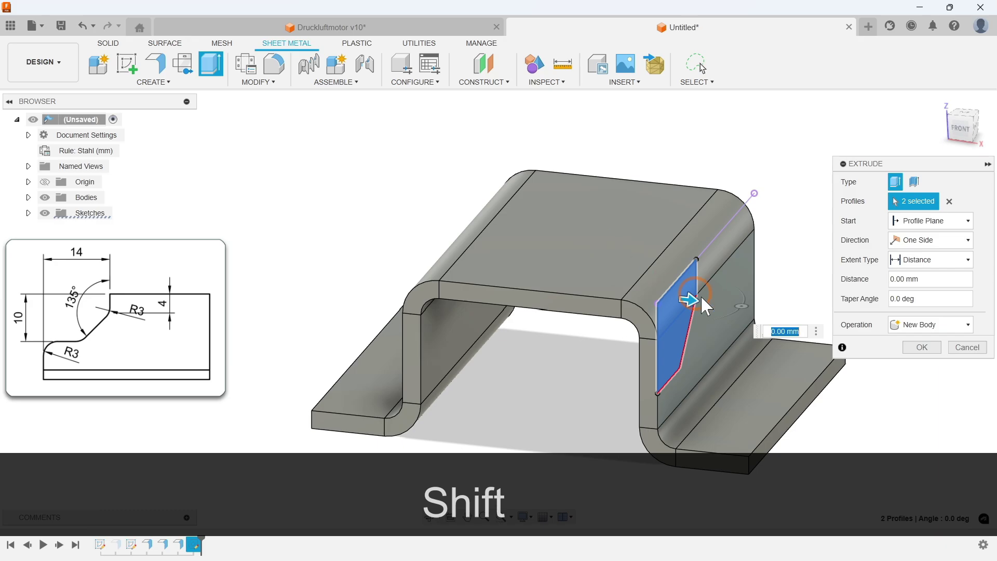
pyautogui.moveTo(691, 301); pyautogui.dragTo(327, 263)
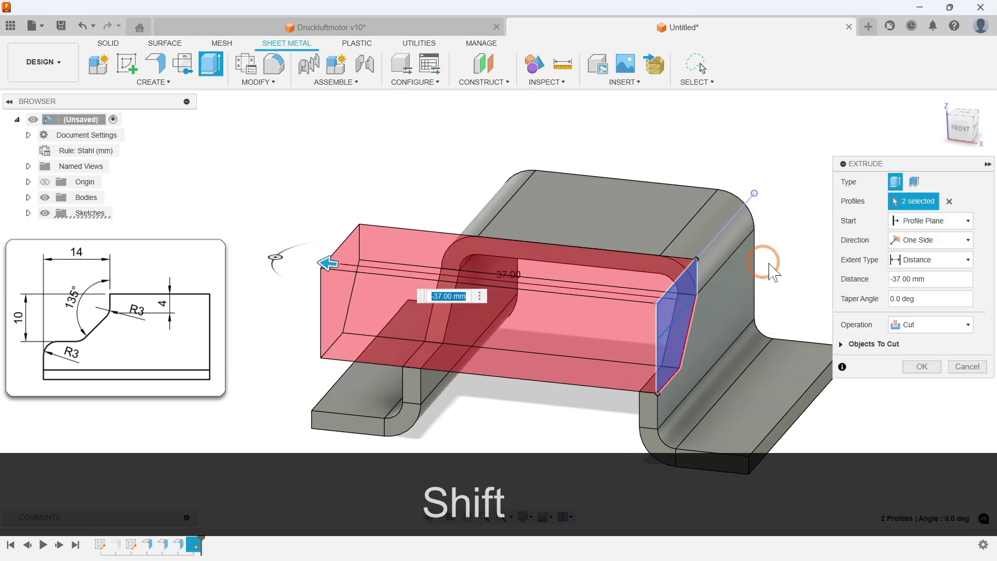
pyautogui.click(925, 262)
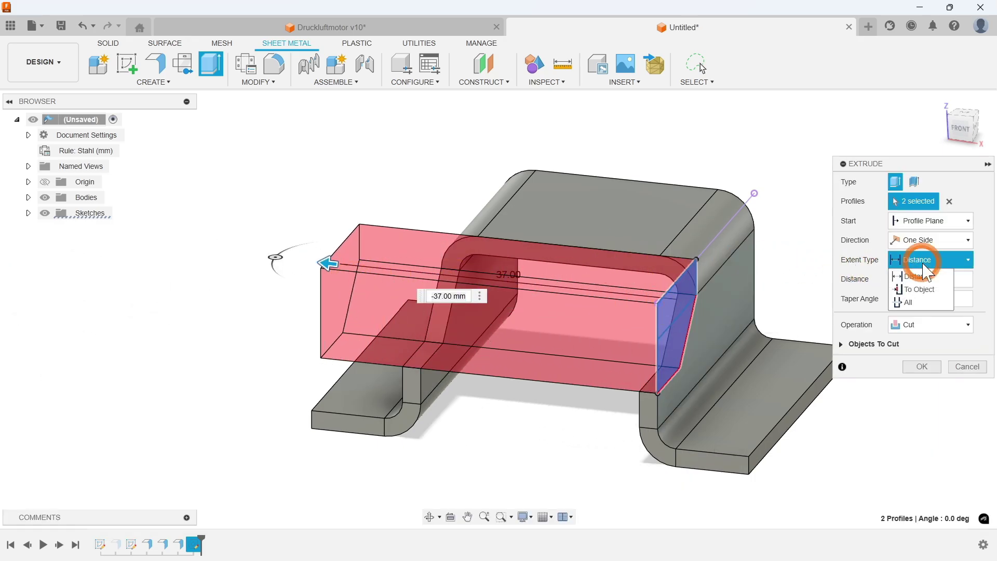
pyautogui.click(909, 301)
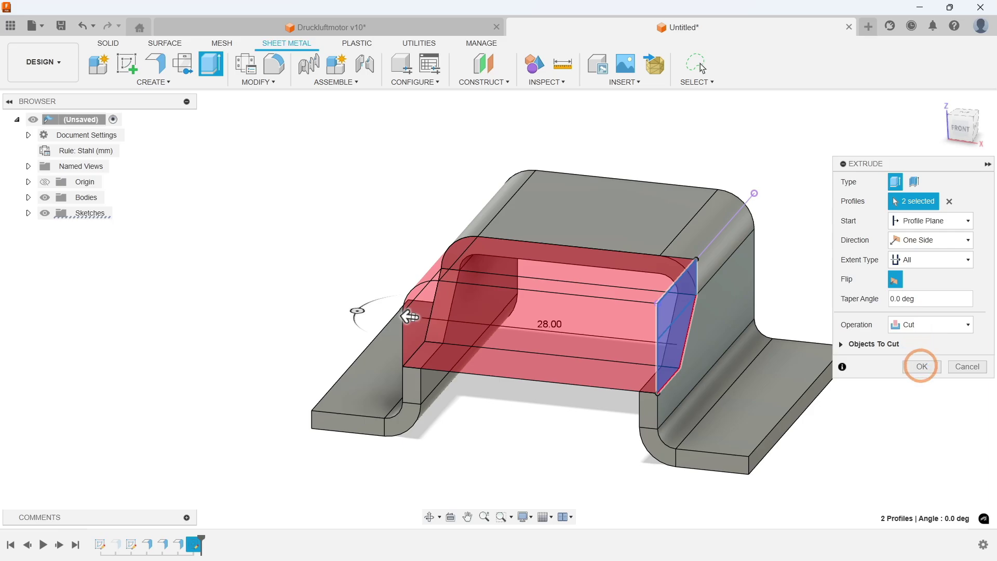
pyautogui.click(922, 366)
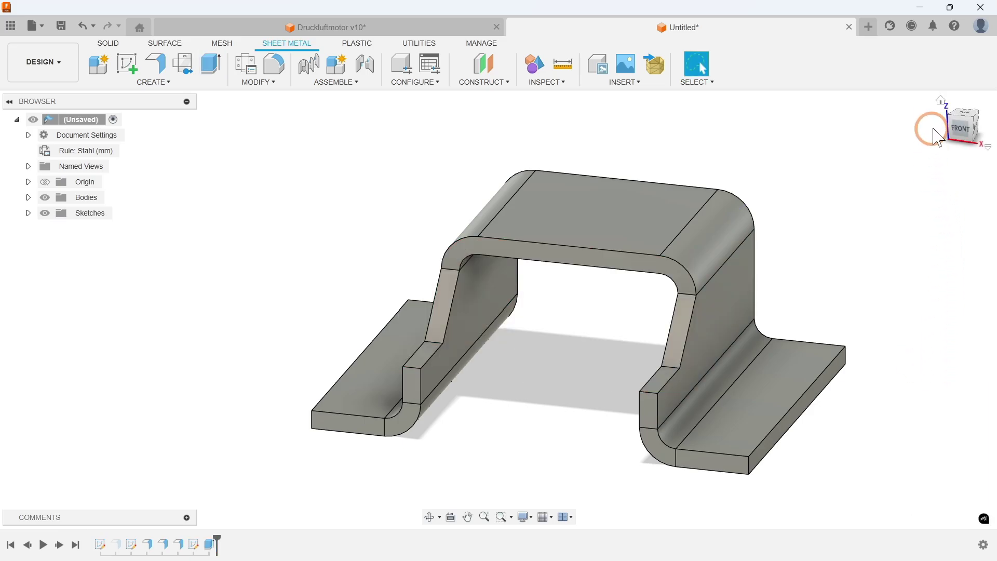
# Fillet the six cutout corner edges on both walls and the four outer corners of the mounting flanges with a 3 mm radius
pyautogui.click(941, 101)
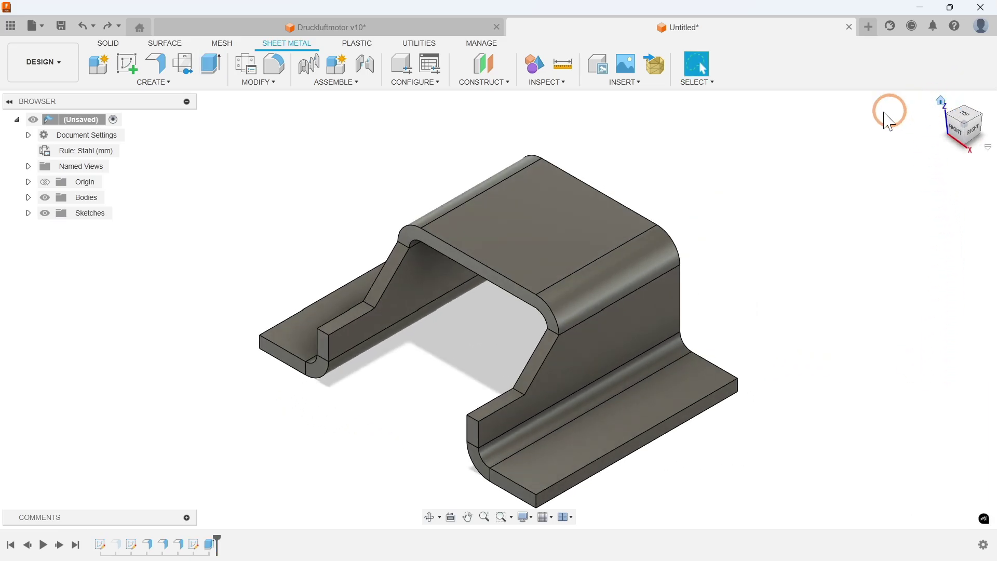
pyautogui.click(274, 64)
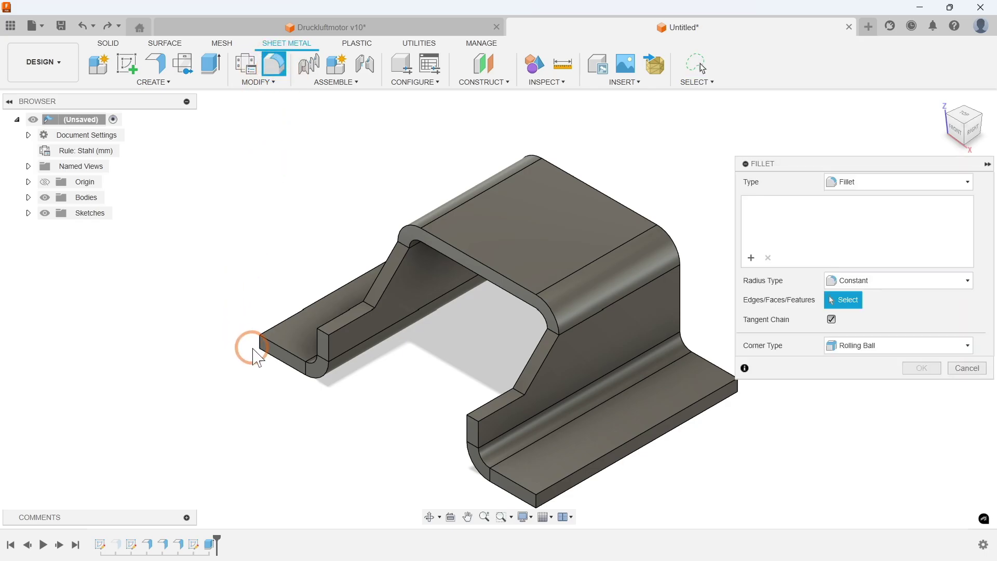
pyautogui.click(260, 345)
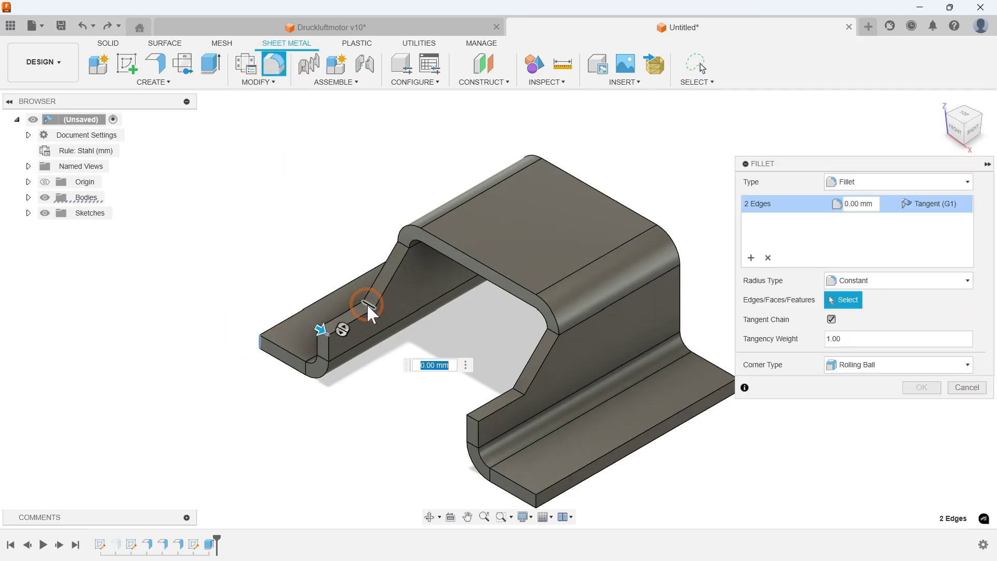
pyautogui.click(400, 242)
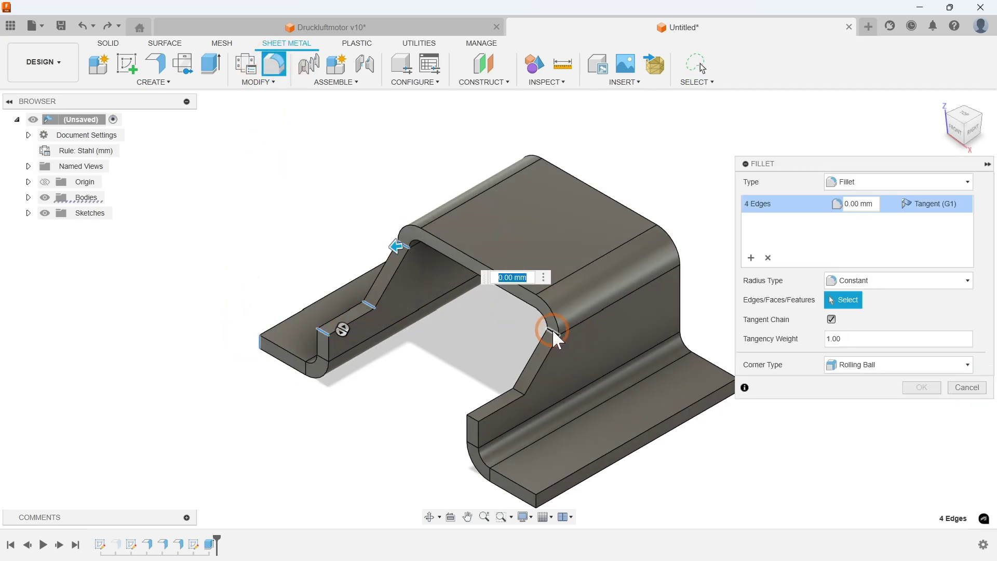
pyautogui.click(552, 330)
pyautogui.click(516, 387)
pyautogui.click(472, 415)
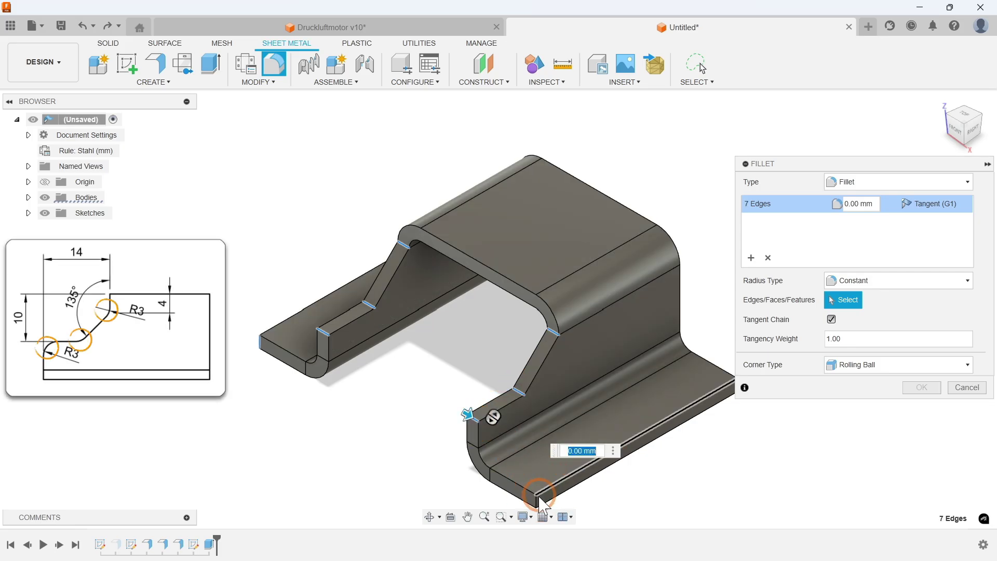
pyautogui.click(535, 499)
pyautogui.keyDown('shift'); pyautogui.moveTo(714, 404); pyautogui.dragTo(537, 411, button='middle'); pyautogui.keyUp('shift')
pyautogui.click(678, 407)
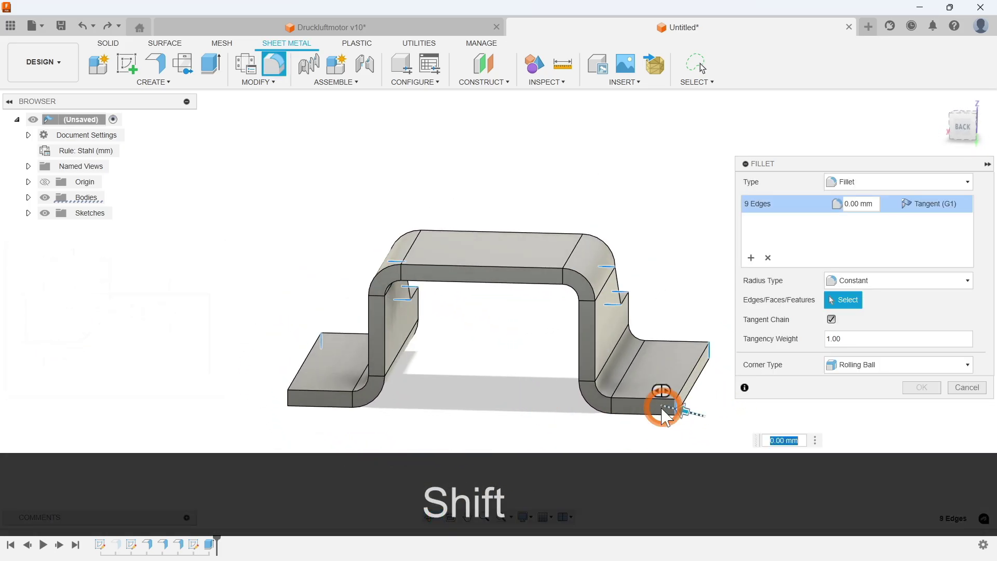
pyautogui.click(289, 399)
pyautogui.write('3')
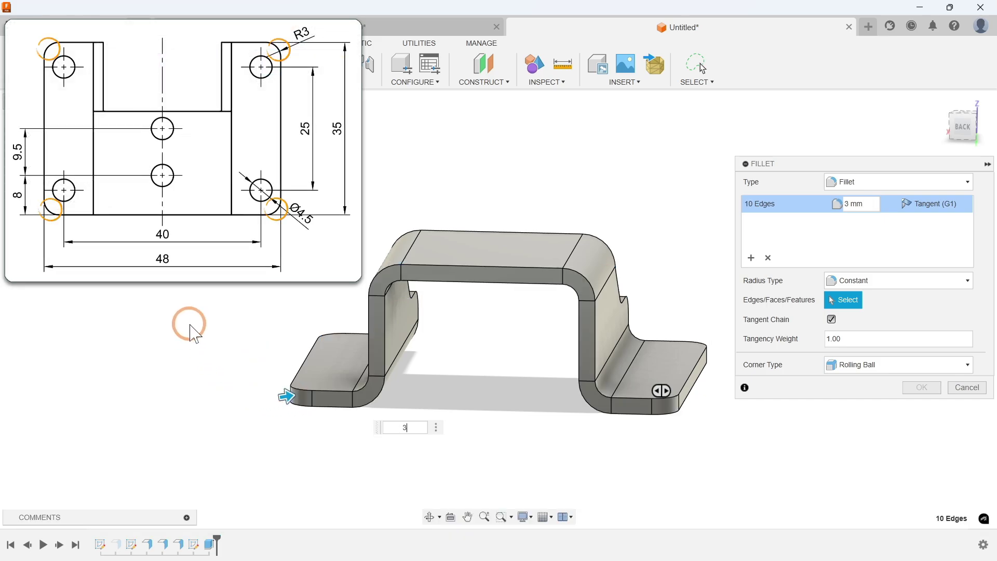
pyautogui.press('Return')
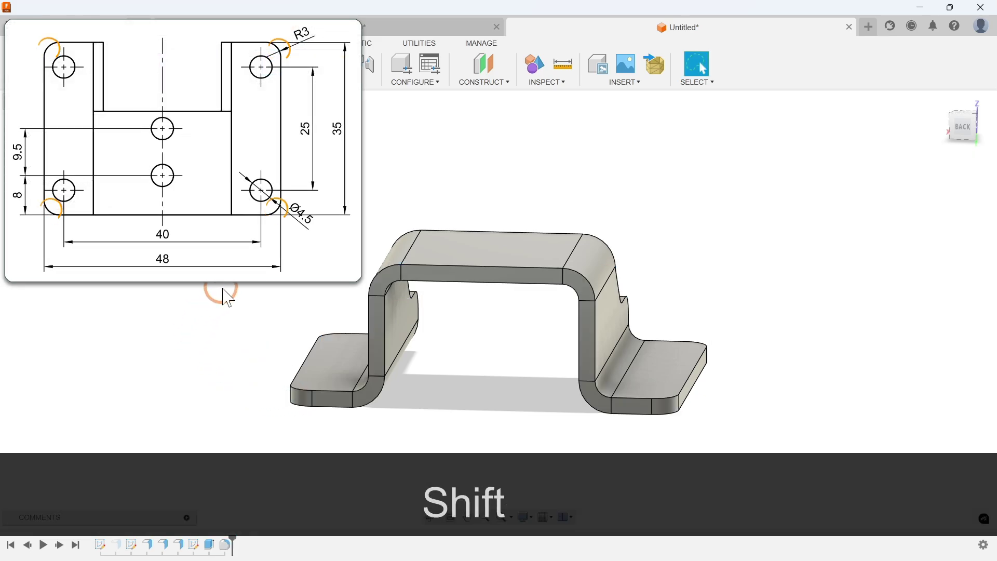
# Sketch a 40 x 25 mm construction center rectangle around the origin on the mounting flange's upper face, and finish the sketch
pyautogui.keyDown('shift'); pyautogui.moveTo(218, 285); pyautogui.dragTo(413, 306, button='middle'); pyautogui.keyUp('shift')
pyautogui.click(941, 101)
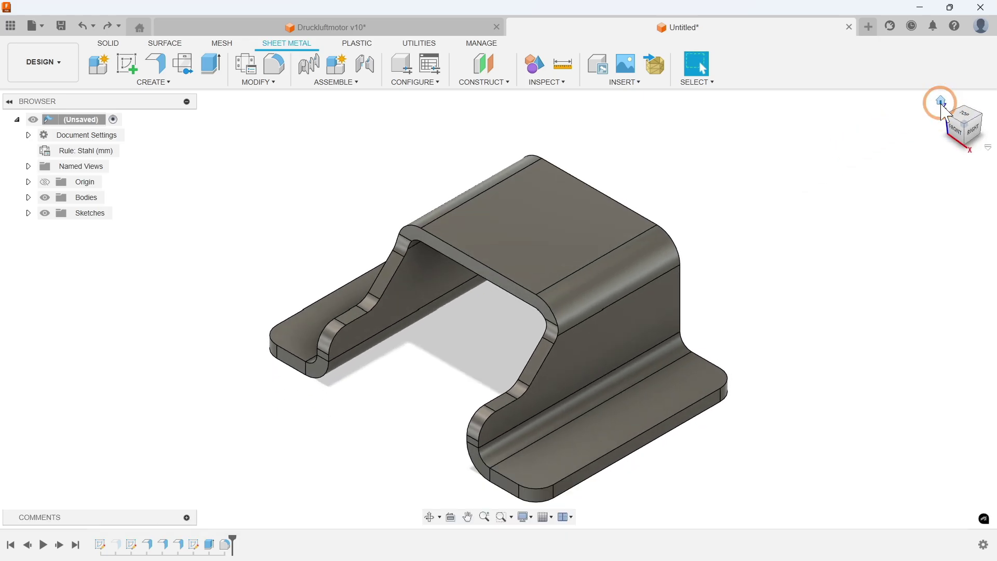
pyautogui.rightClick(676, 373)
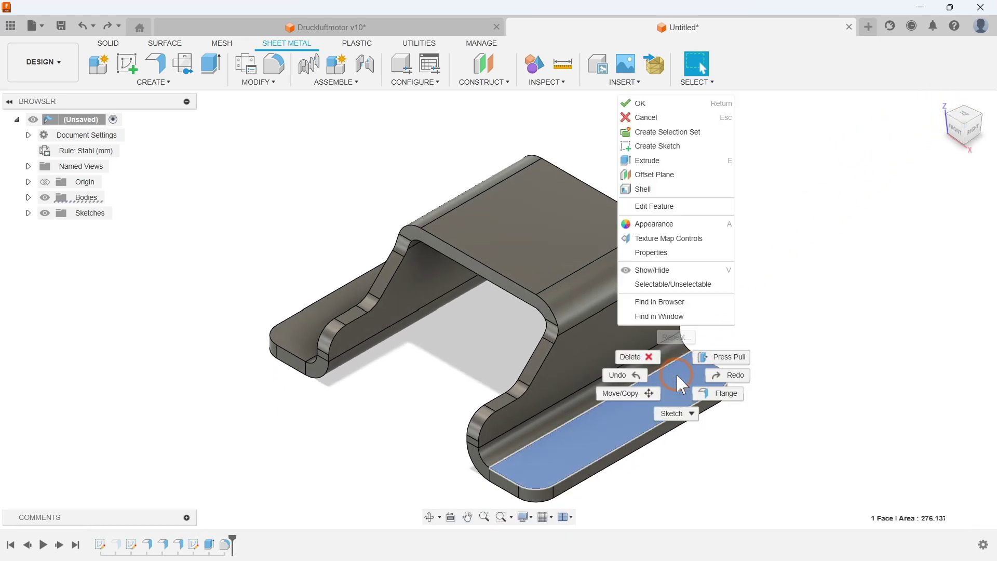
pyautogui.click(681, 146)
pyautogui.click(183, 87)
pyautogui.click(154, 110)
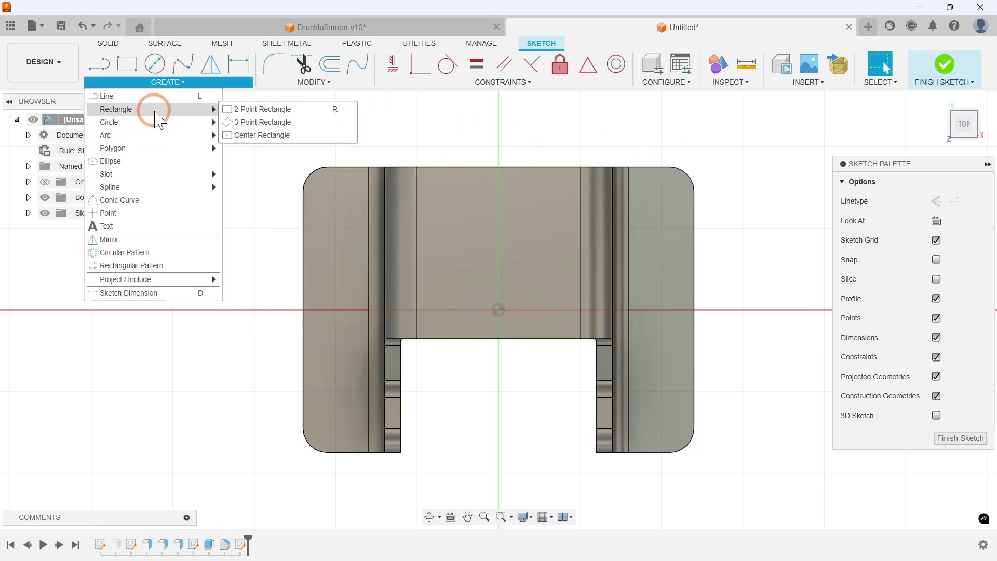
pyautogui.click(262, 135)
pyautogui.click(937, 247)
pyautogui.click(499, 310)
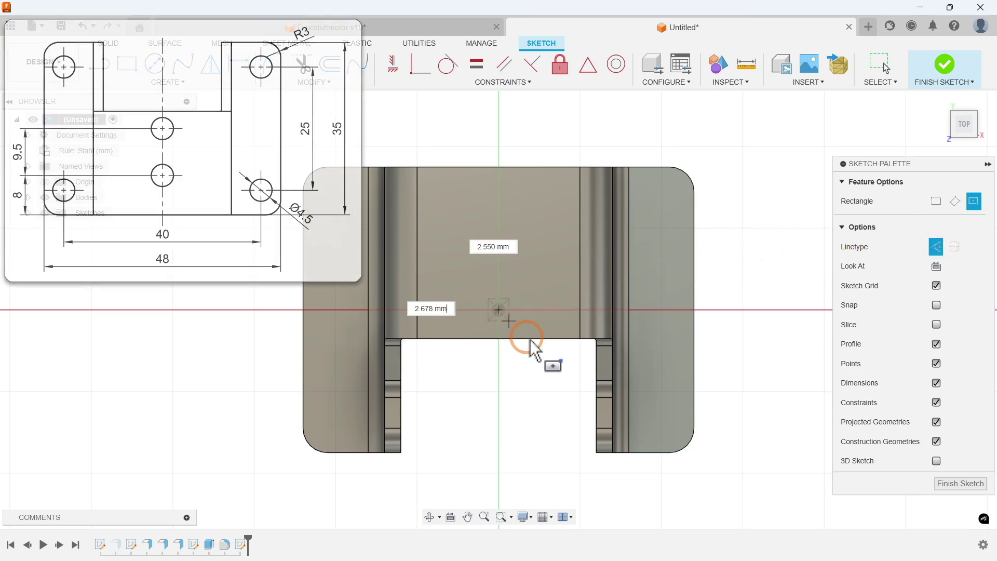
pyautogui.press('Tab')
pyautogui.write('25')
pyautogui.press('Return')
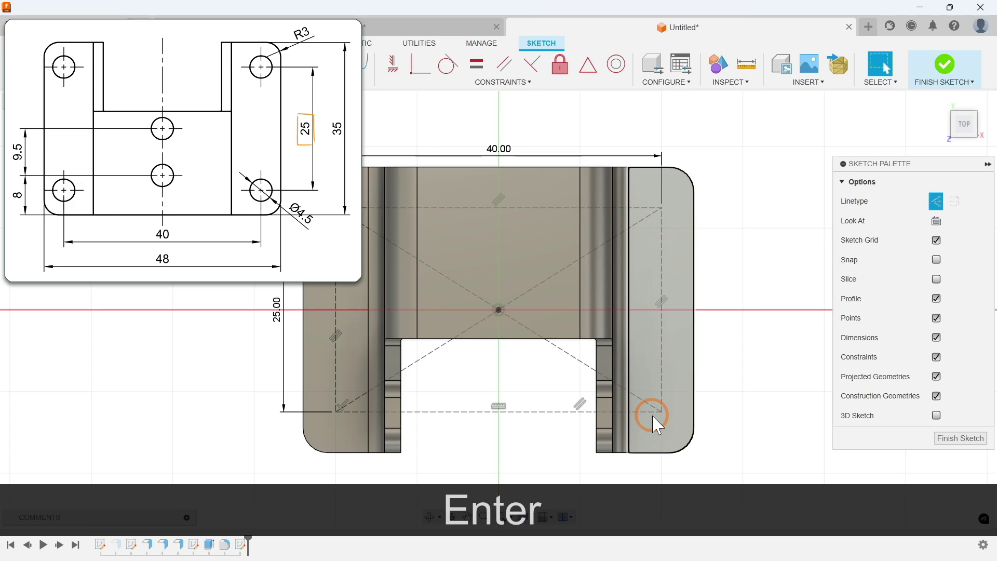
pyautogui.click(946, 436)
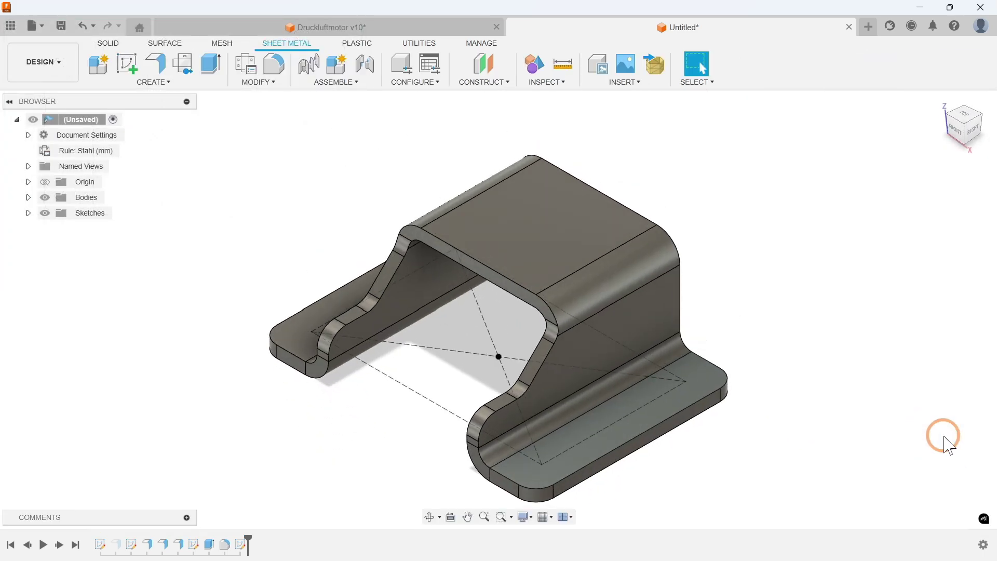
# Create simple holes of 4.5 mm diameter with extent All at the construction rectangle's four corner points
pyautogui.click(165, 82)
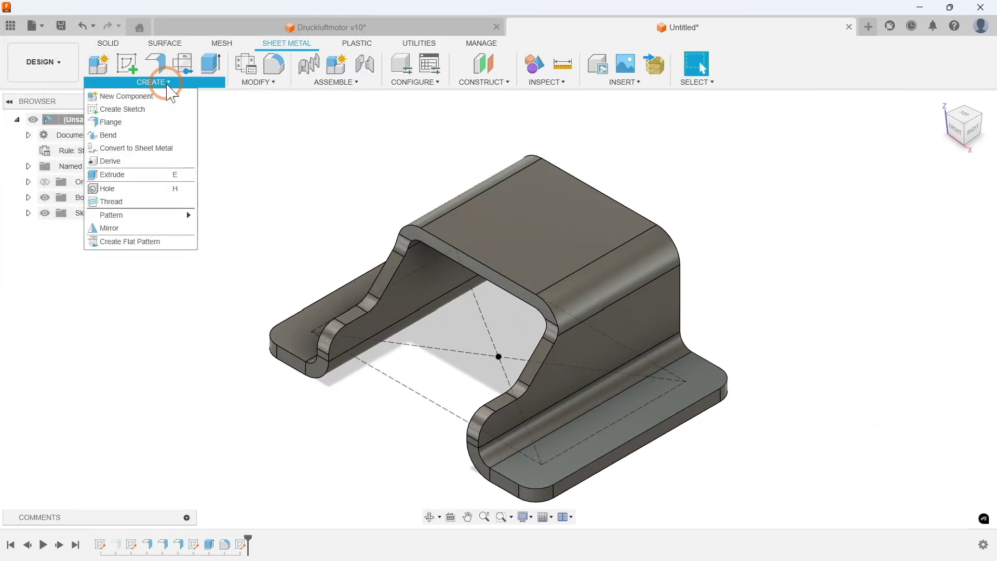
pyautogui.click(126, 189)
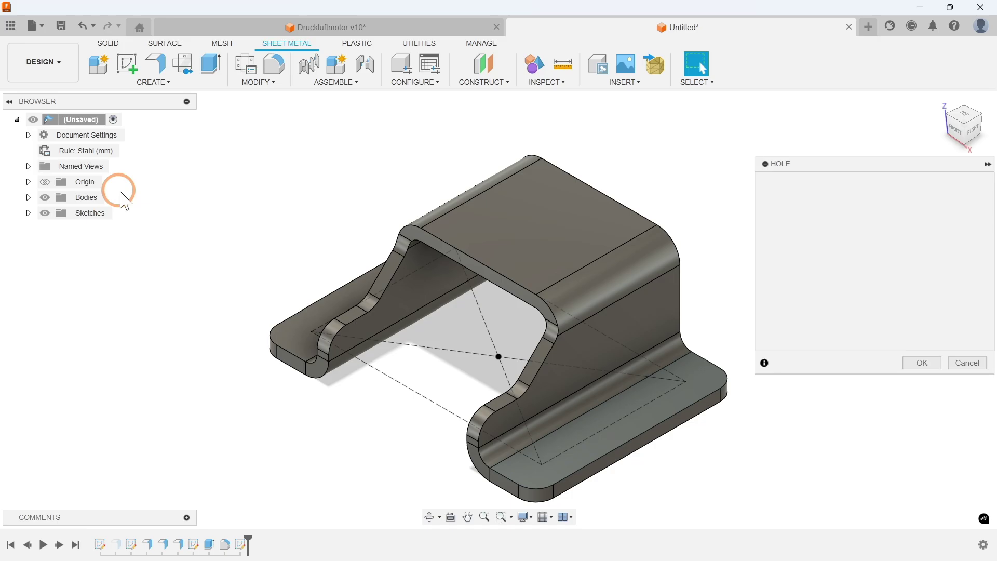
pyautogui.click(312, 331)
pyautogui.click(542, 464)
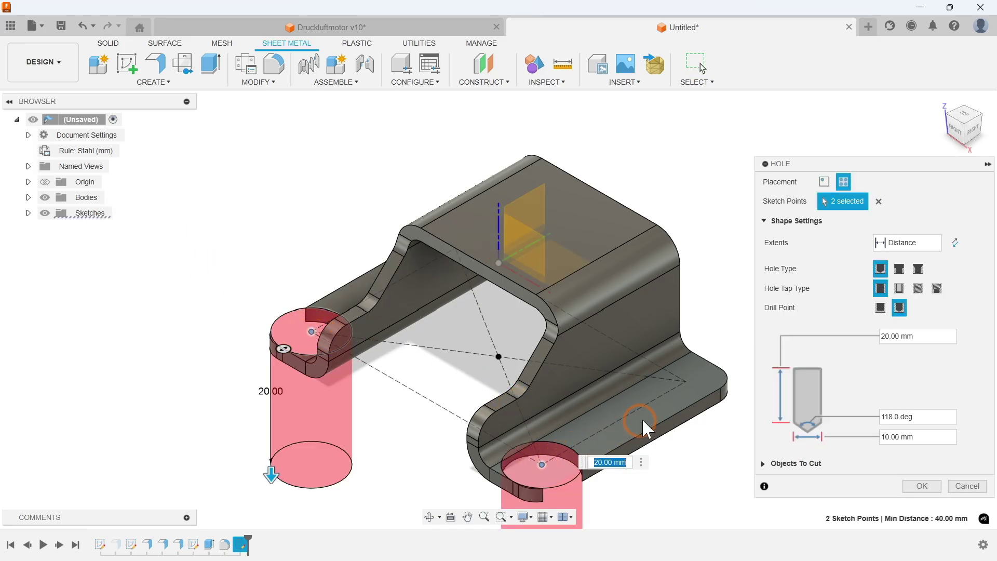
pyautogui.click(686, 382)
pyautogui.moveTo(214, 267)
pyautogui.keyDown('shift'); pyautogui.mouseDown(button='middle')
pyautogui.moveTo(278, 251)
pyautogui.moveTo(306, 264)
pyautogui.mouseUp(button='middle'); pyautogui.keyUp('shift')
pyautogui.click(308, 362)
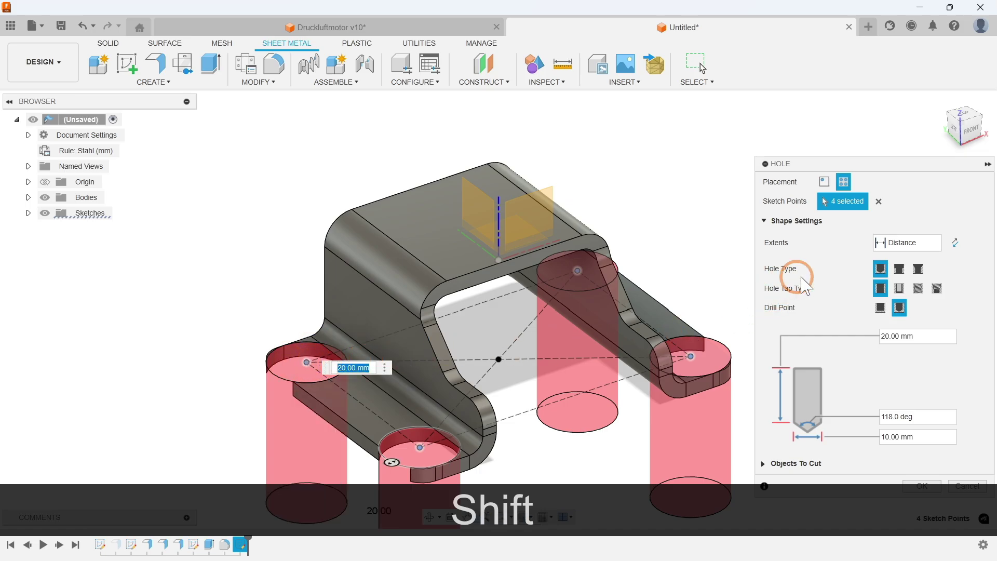
pyautogui.click(914, 242)
pyautogui.click(896, 289)
pyautogui.click(920, 417)
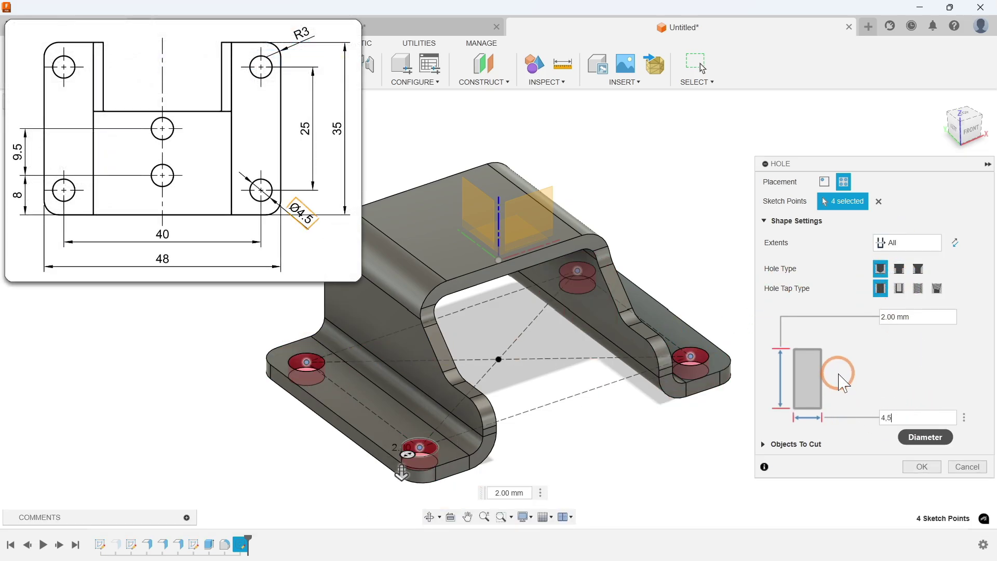
pyautogui.click(922, 467)
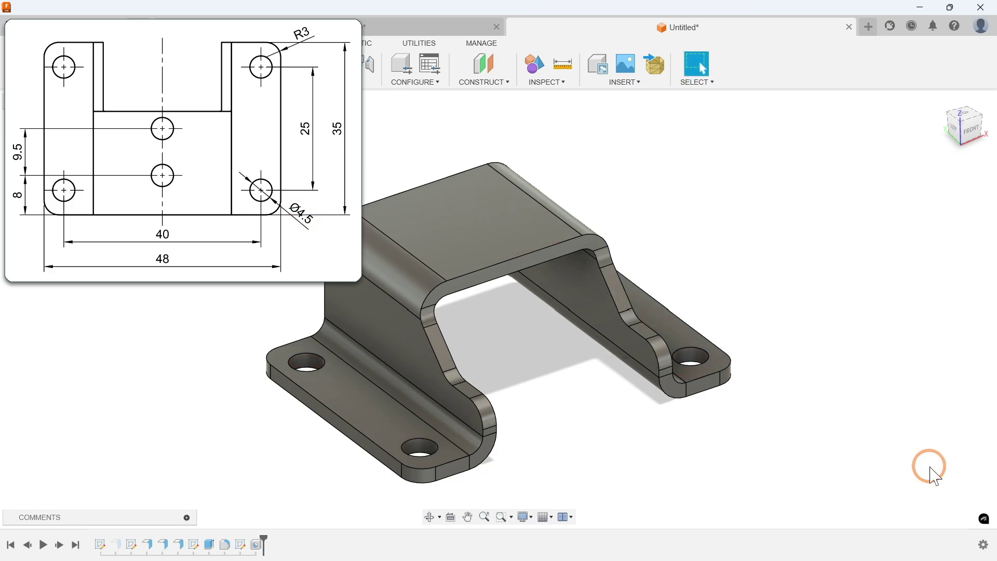
# Sketch a vertical 9.5 mm construction line from the origin on the bracket's top face, and finish the sketch
pyautogui.rightClick(474, 227)
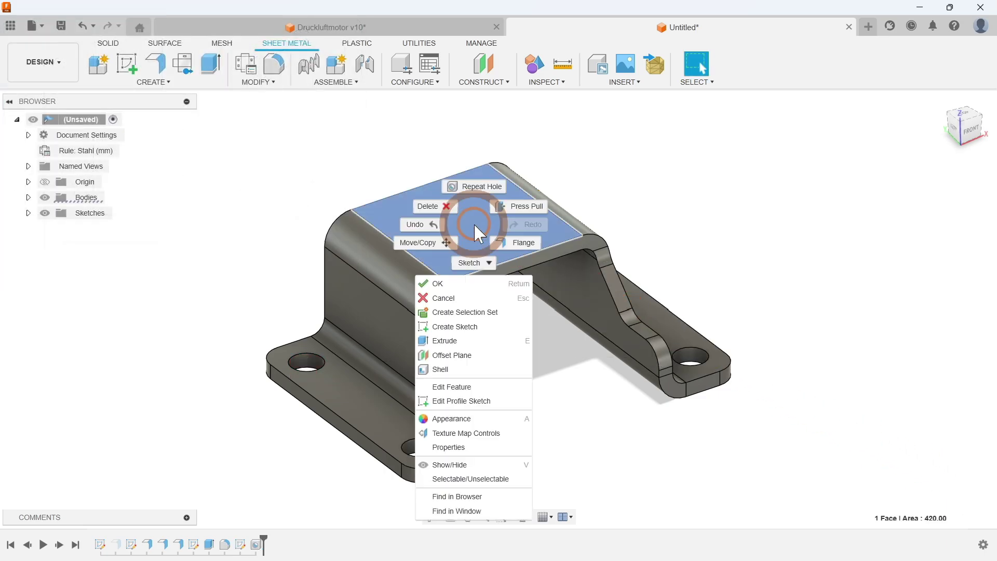
pyautogui.click(456, 326)
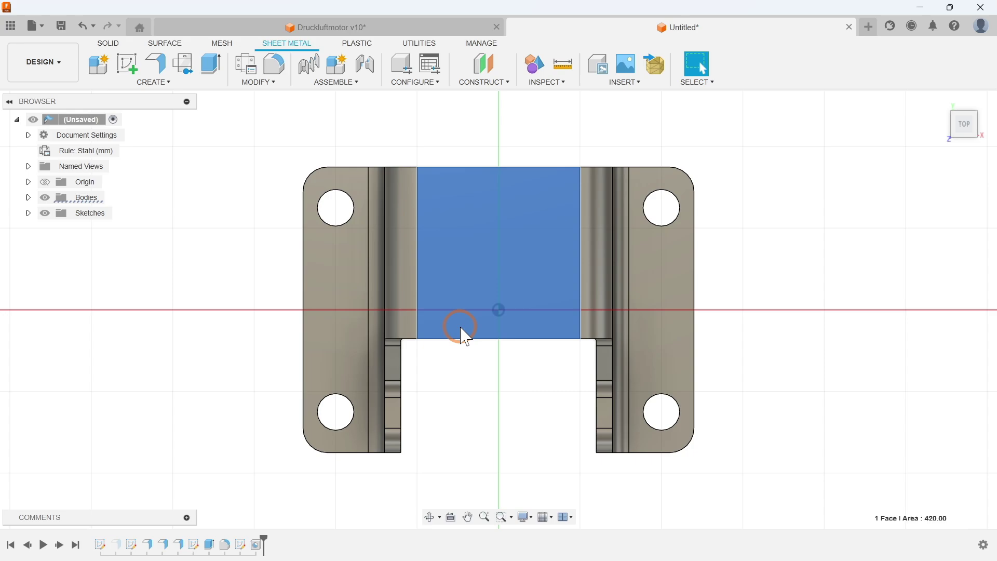
pyautogui.click(99, 64)
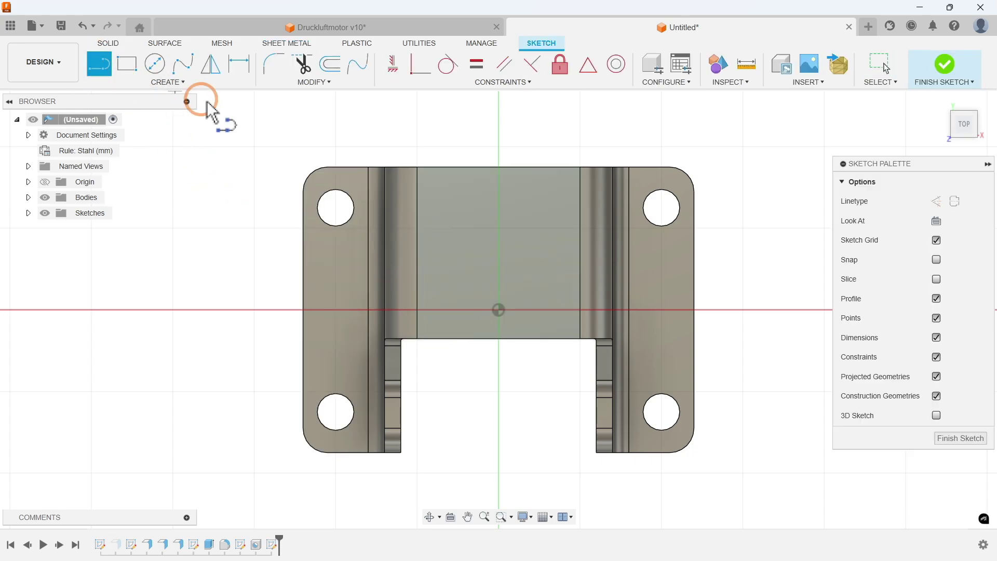
pyautogui.click(937, 201)
pyautogui.click(500, 310)
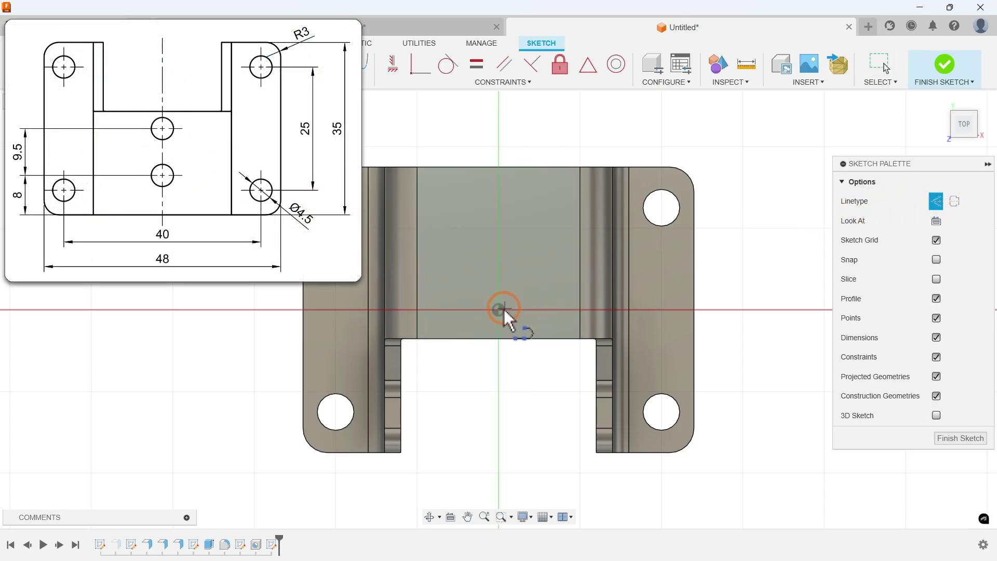
pyautogui.write('9.5')
pyautogui.press('Return')
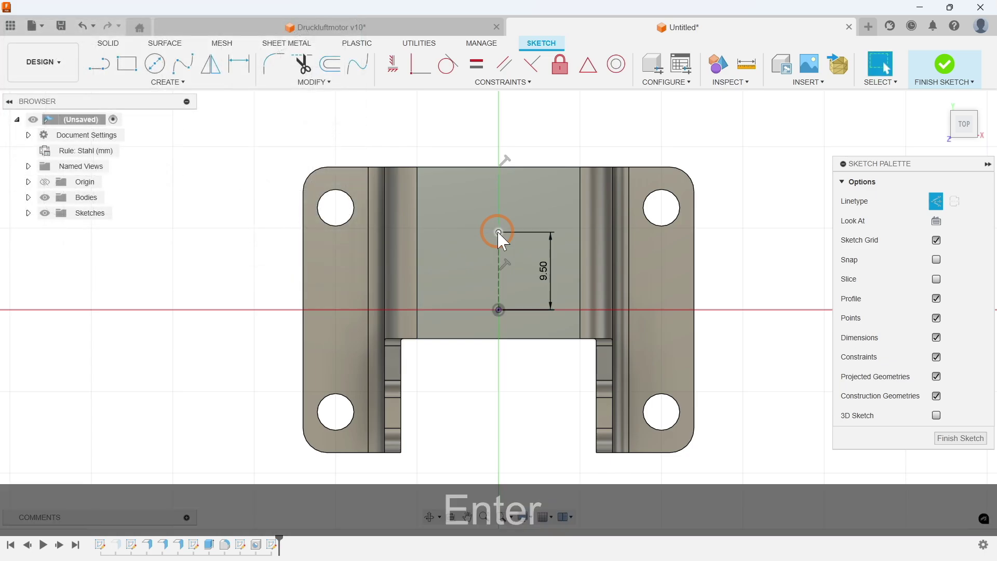
pyautogui.click(958, 438)
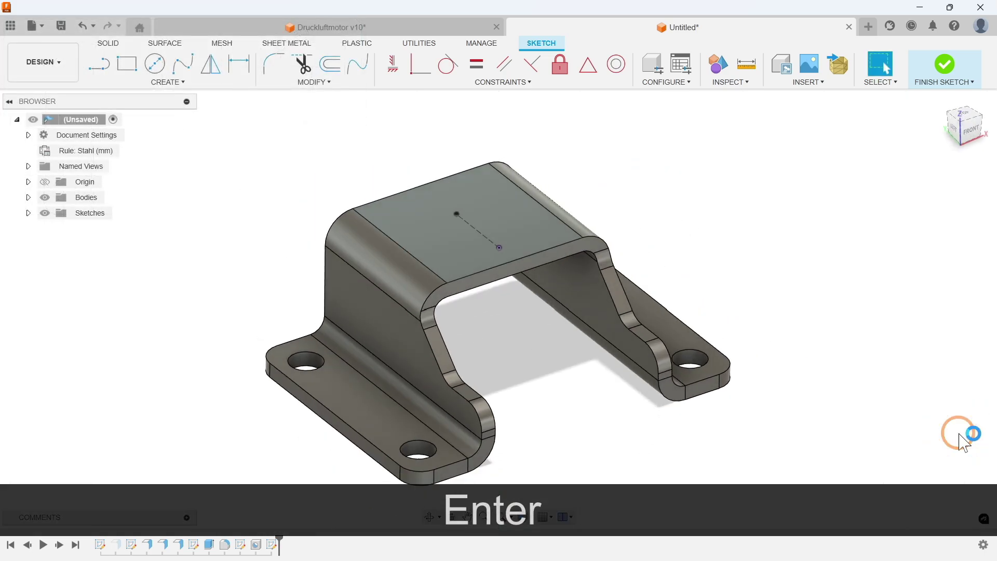
# Create simple holes of 4.5 mm diameter and 2 mm depth at both end points of the construction line on the bracket's top face
pyautogui.click(155, 82)
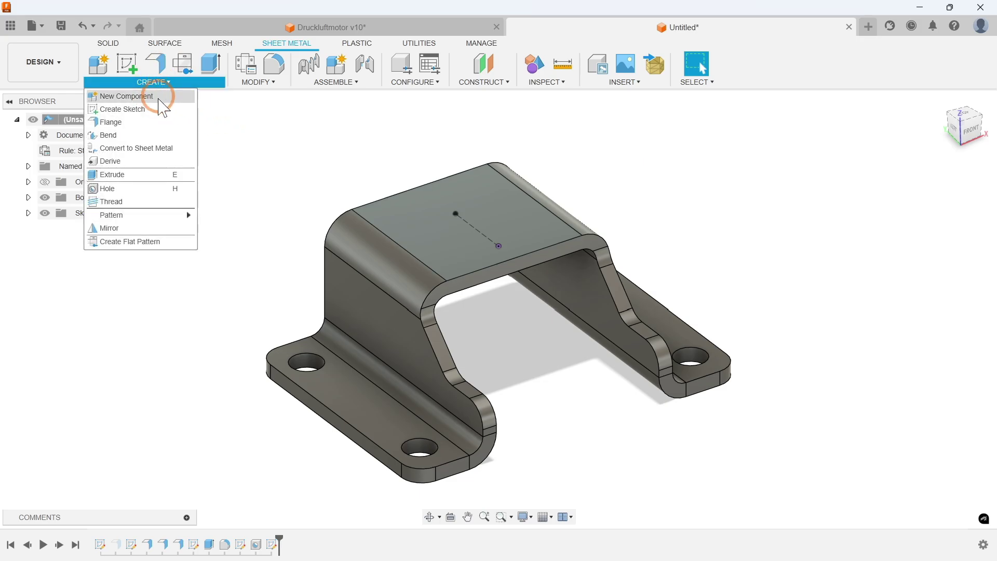
pyautogui.click(126, 189)
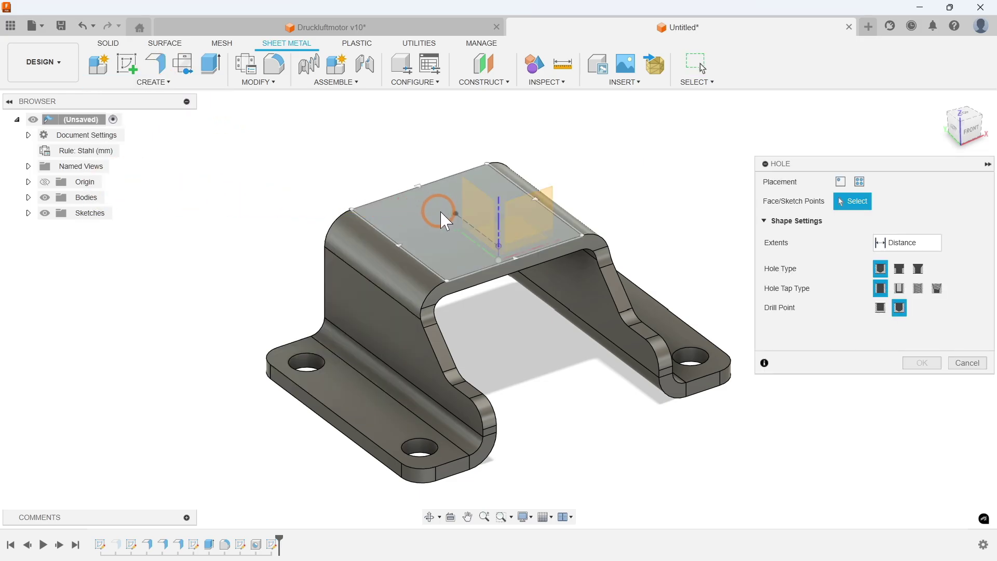
pyautogui.click(456, 214)
pyautogui.click(497, 247)
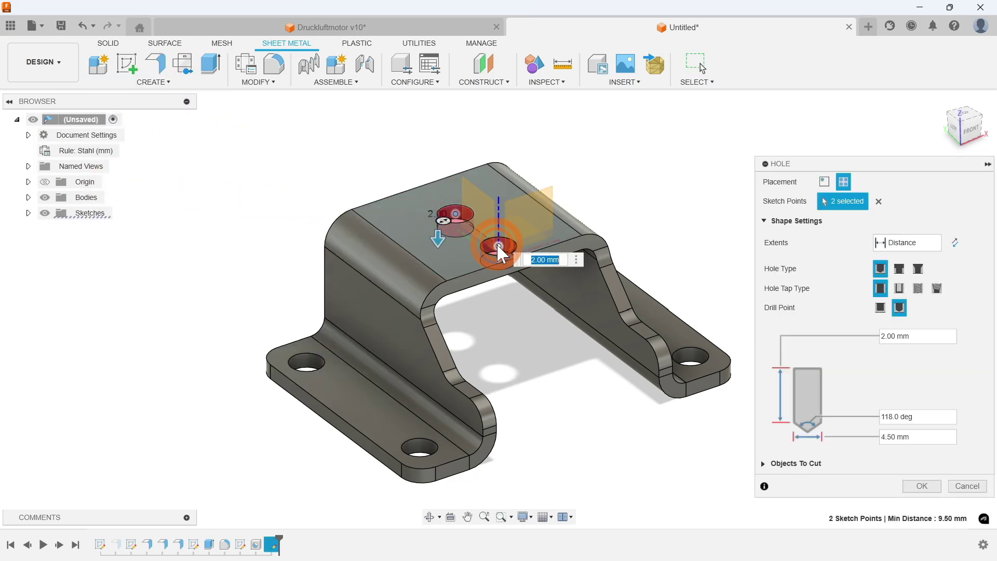
pyautogui.click(923, 487)
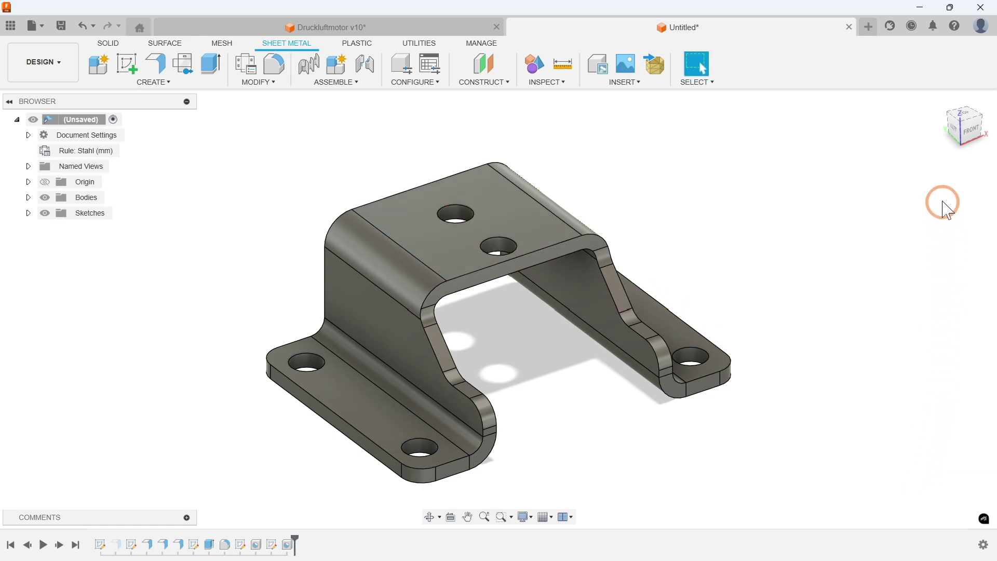
# Create a flat pattern of the bracket, using its top face as the stationary face
pyautogui.moveTo(938, 104)
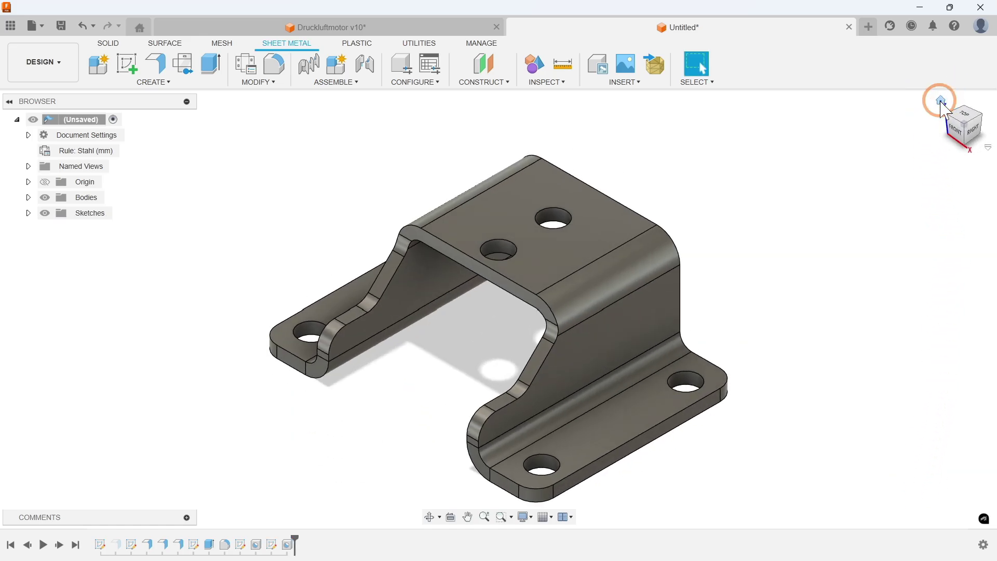
pyautogui.click(175, 81)
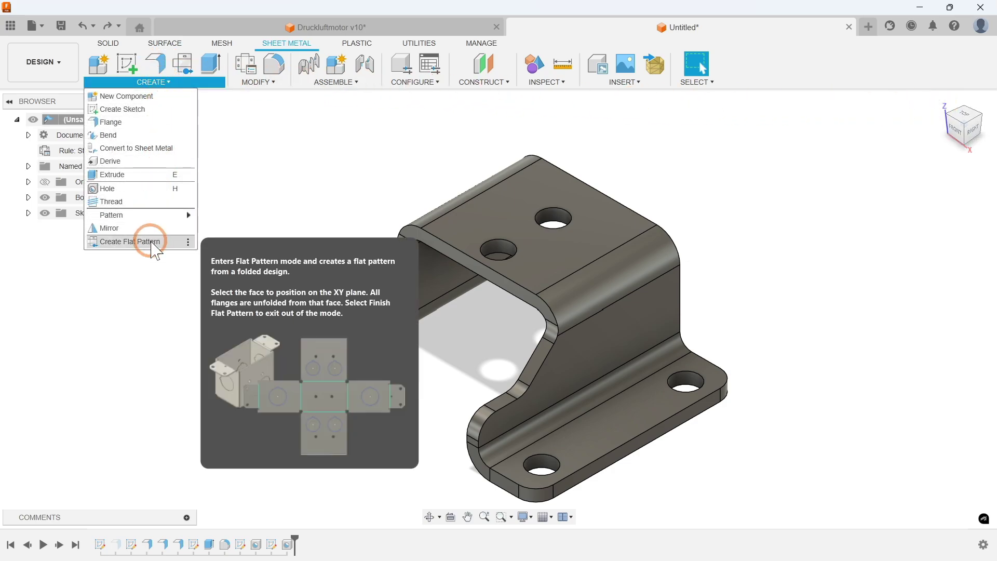
pyautogui.click(150, 240)
pyautogui.click(472, 244)
pyautogui.click(554, 244)
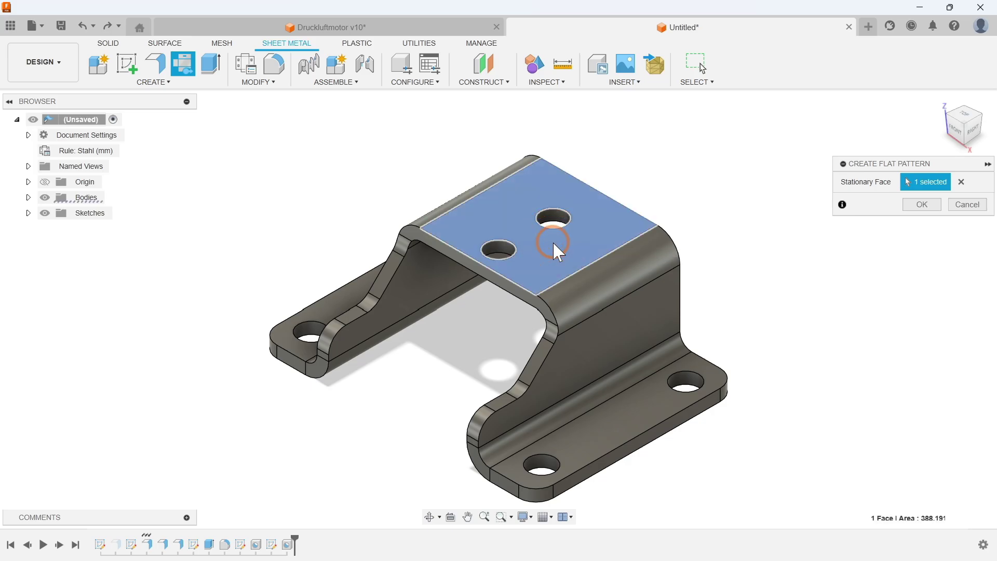
pyautogui.click(928, 203)
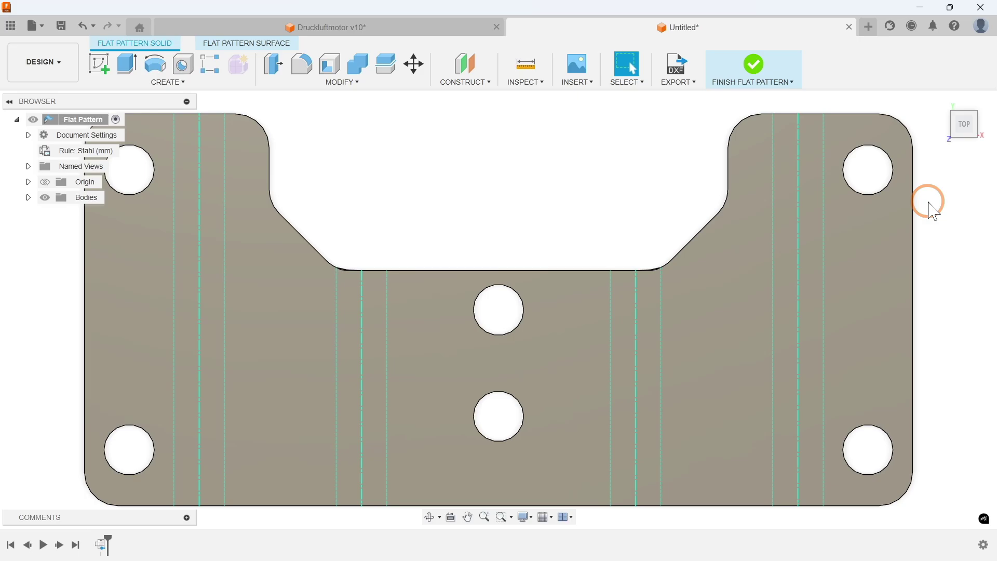
pyautogui.click(678, 71)
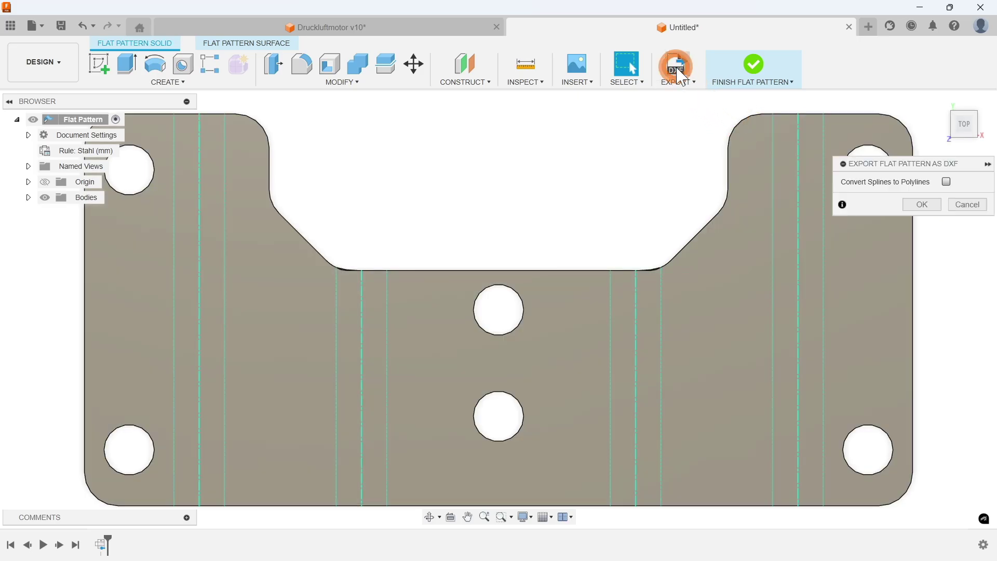
pyautogui.click(923, 205)
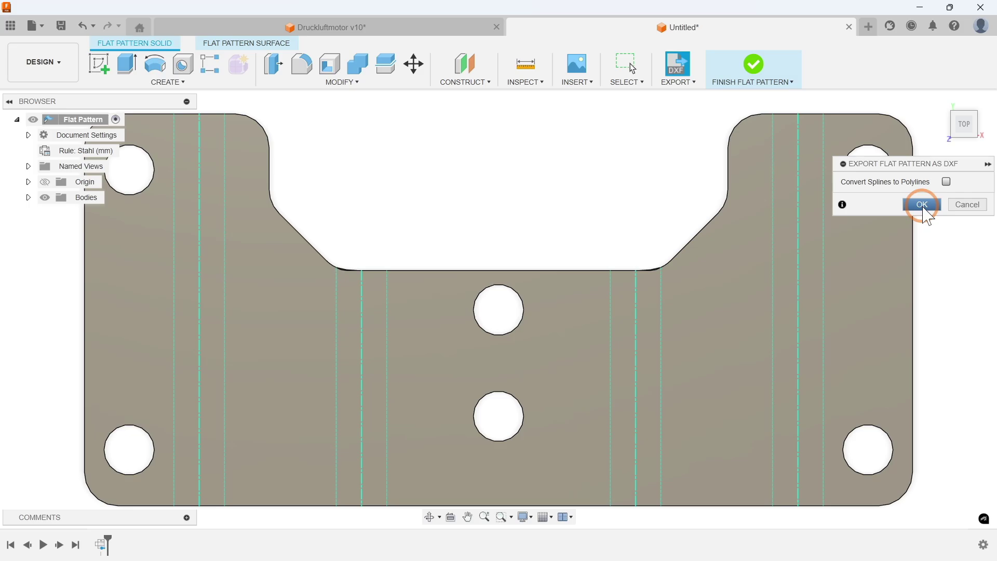
pyautogui.click(970, 206)
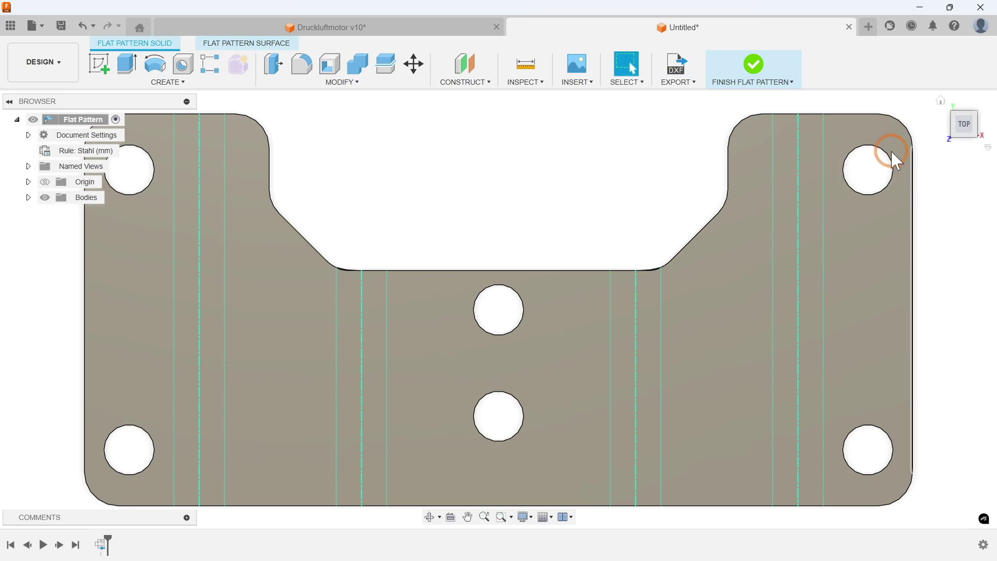
# Finish the flat pattern, reactivate it for a check, and return to the folded bracket
pyautogui.click(753, 66)
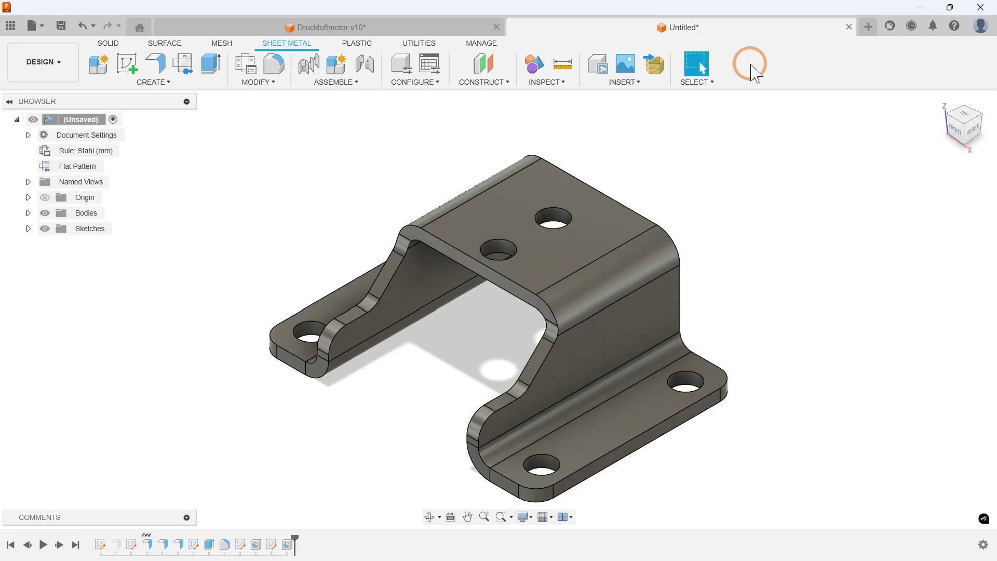
pyautogui.rightClick(92, 167)
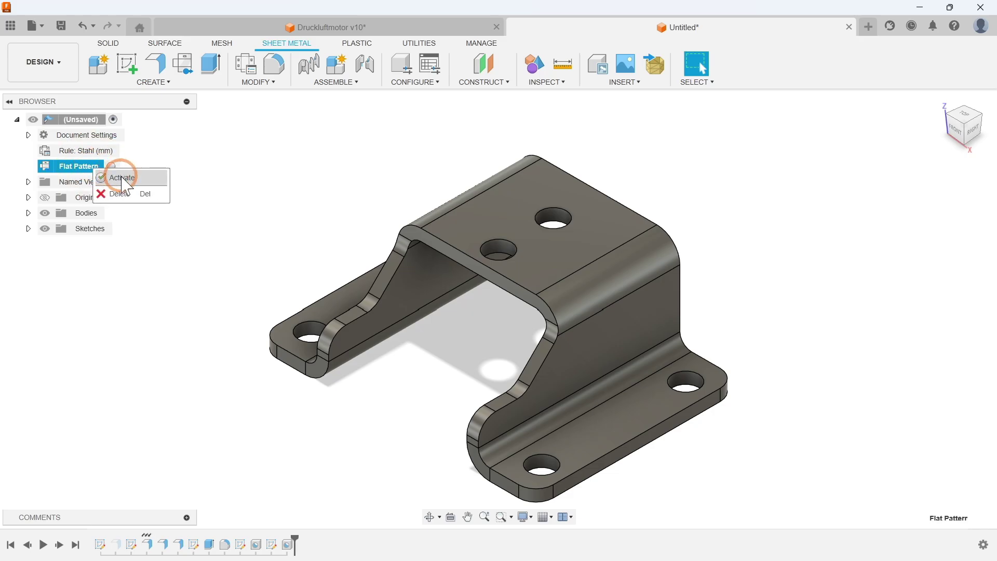
pyautogui.click(122, 178)
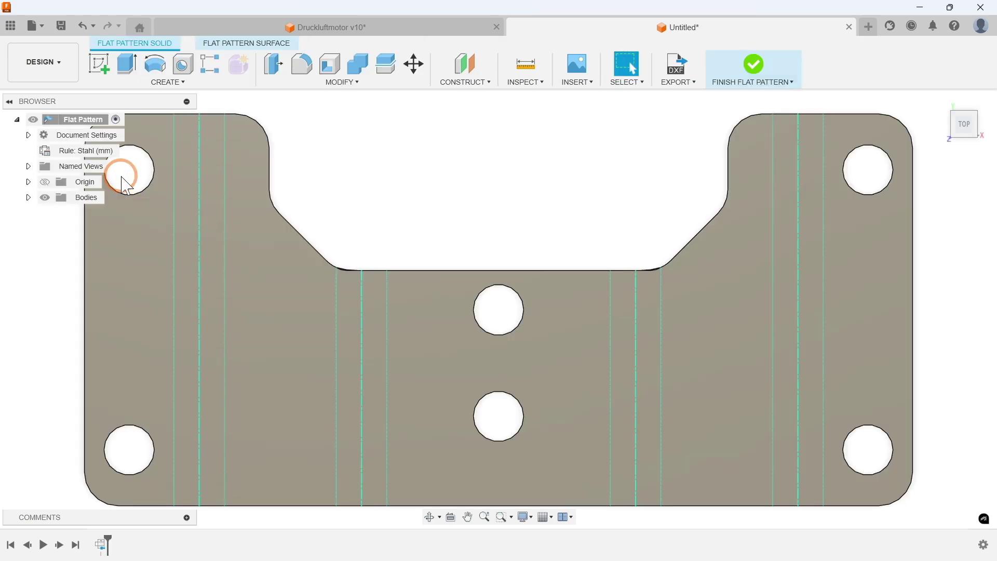
pyautogui.click(767, 73)
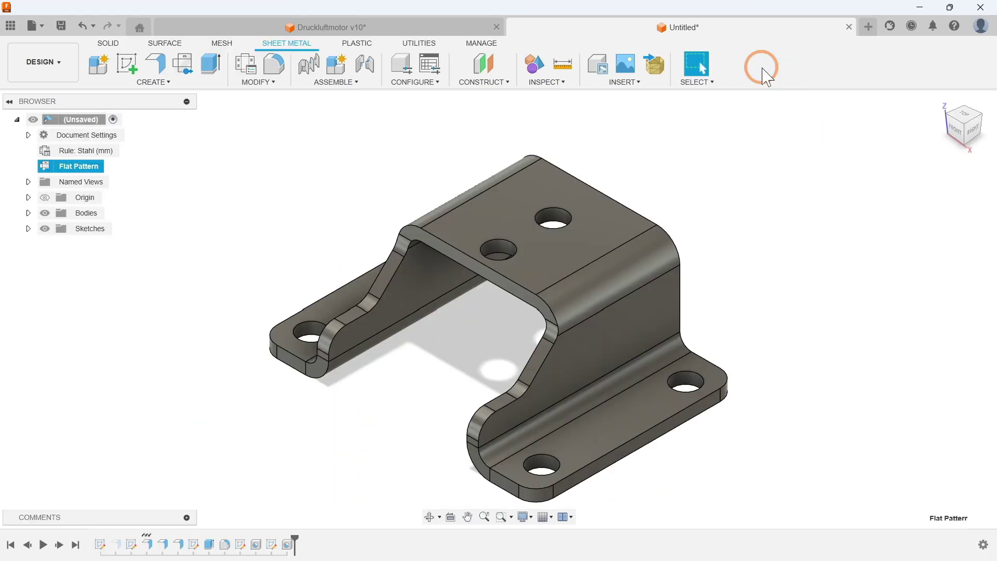
# Save the design as Befestigungsbuegel in the Druckluftmotor folder of the Fusion Tutorials project
pyautogui.click(61, 25)
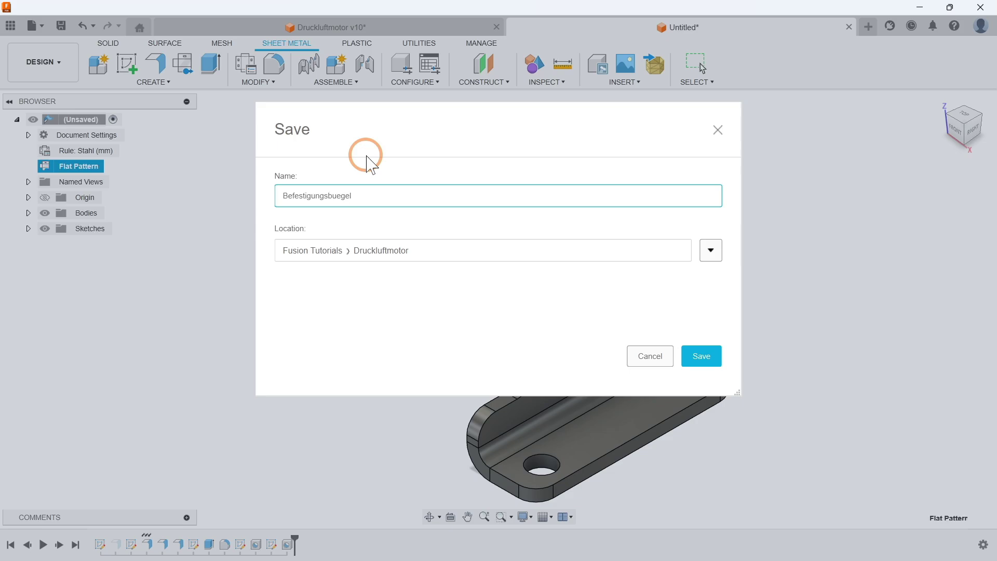
pyautogui.click(702, 356)
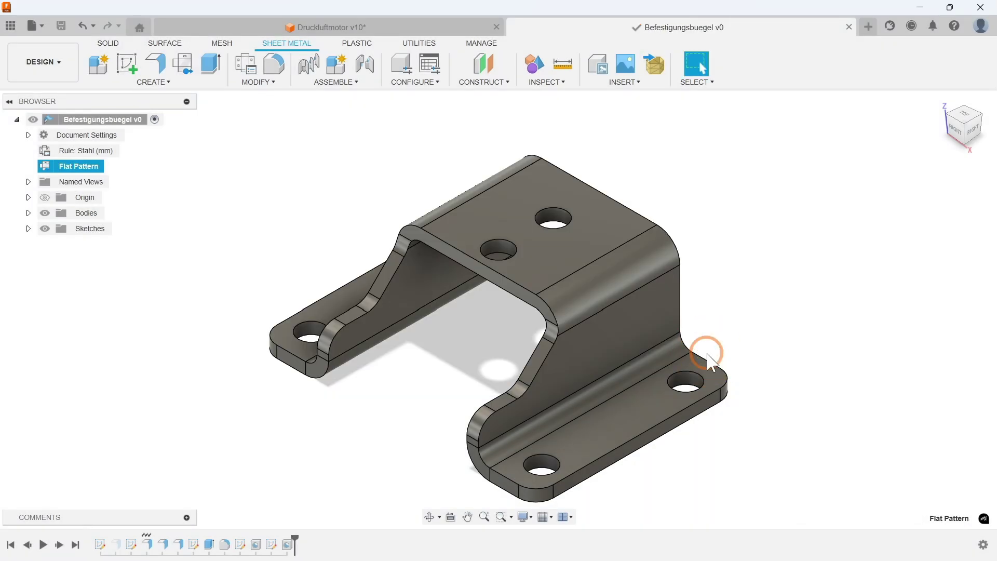
# Play back the bracket's design history to review how the part is built up
pyautogui.click(94, 510)
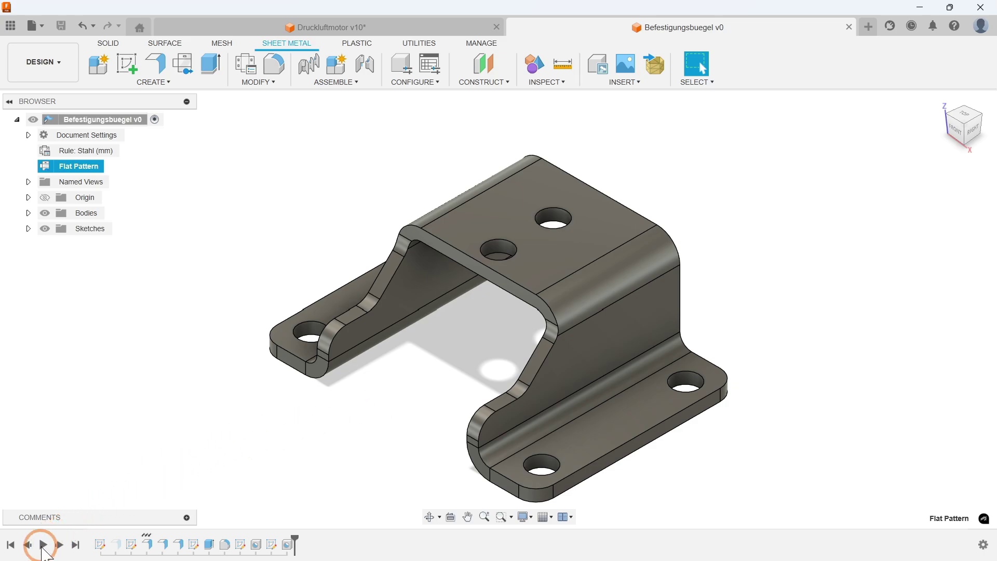
pyautogui.click(44, 545)
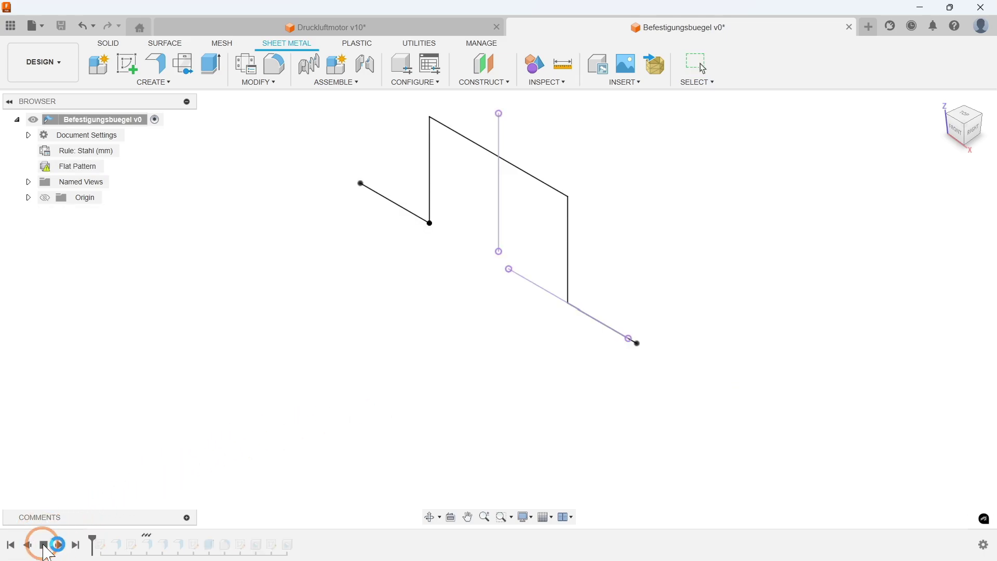